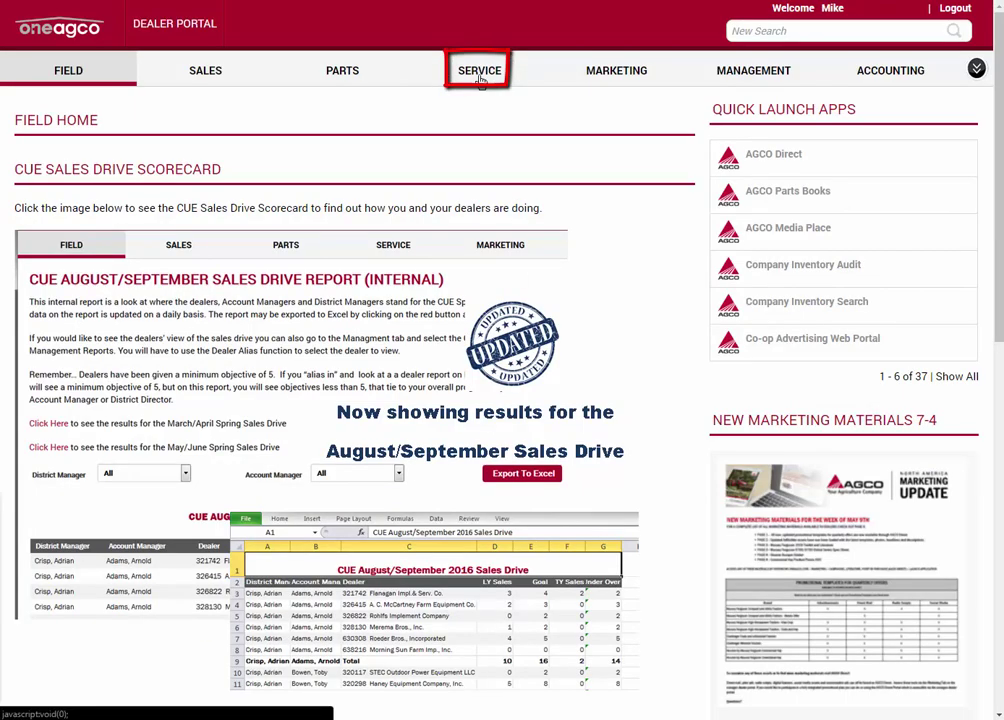
# Launch AGCO Tech Connect from the Service tab's Product Support links.
pyautogui.click(480, 74)
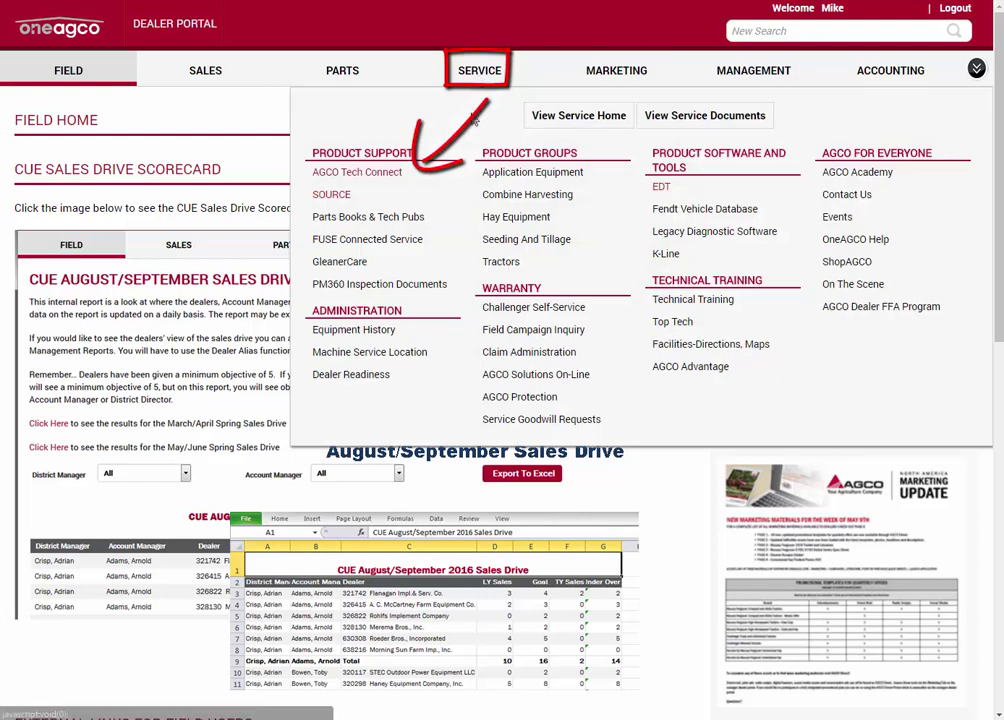
pyautogui.click(360, 173)
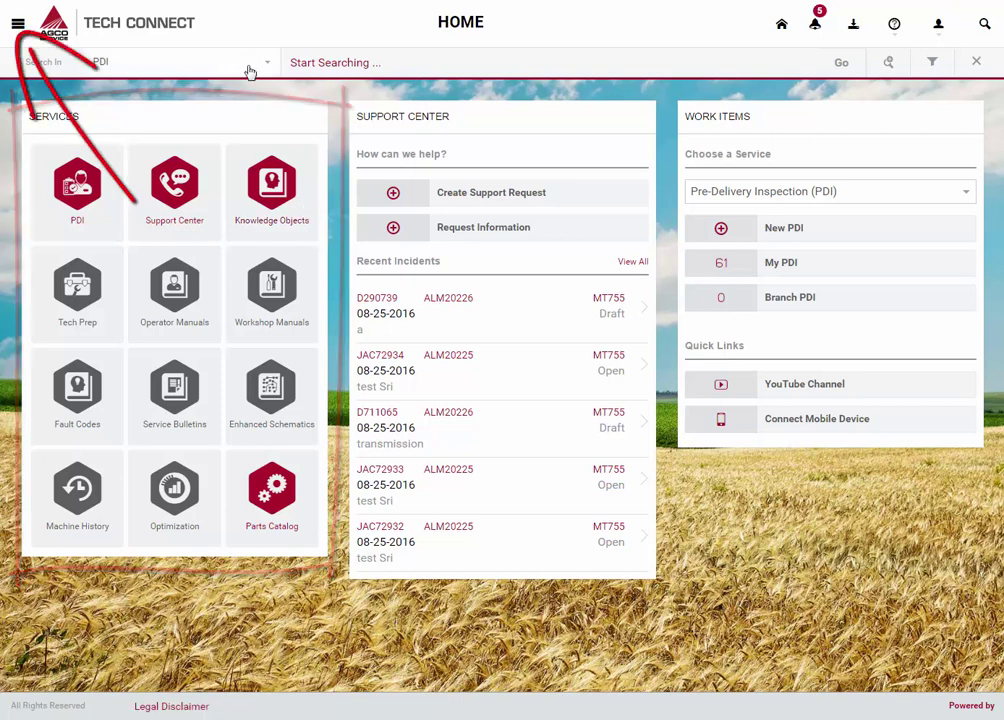
# Keep the search scope on PDI and show the Help, Contact Us and About menu.
pyautogui.click(17, 24)
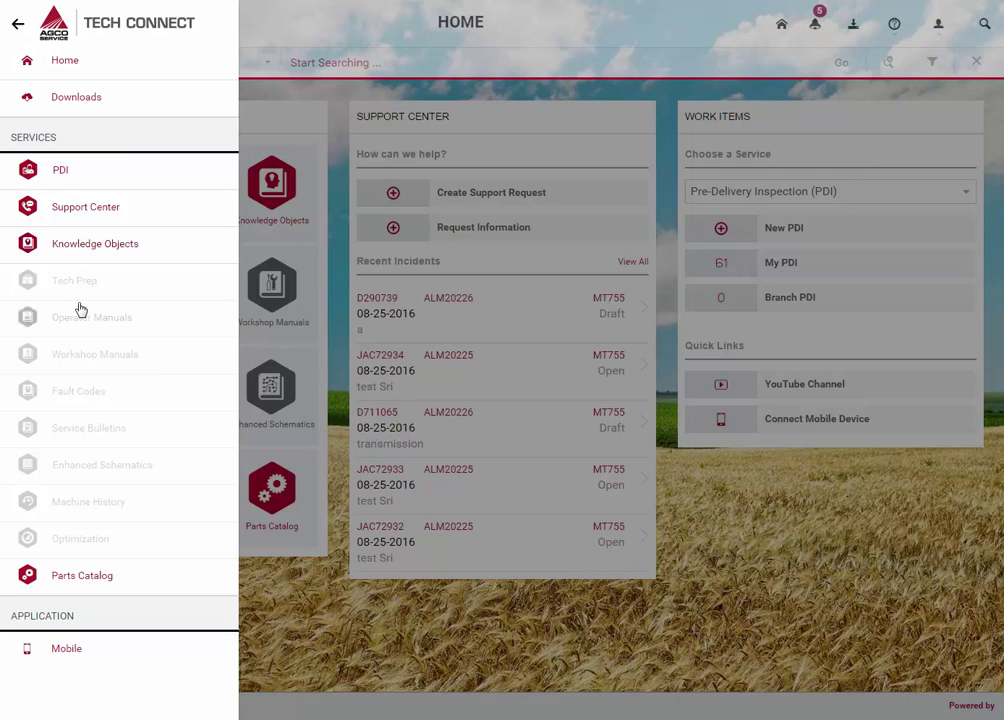
pyautogui.click(17, 24)
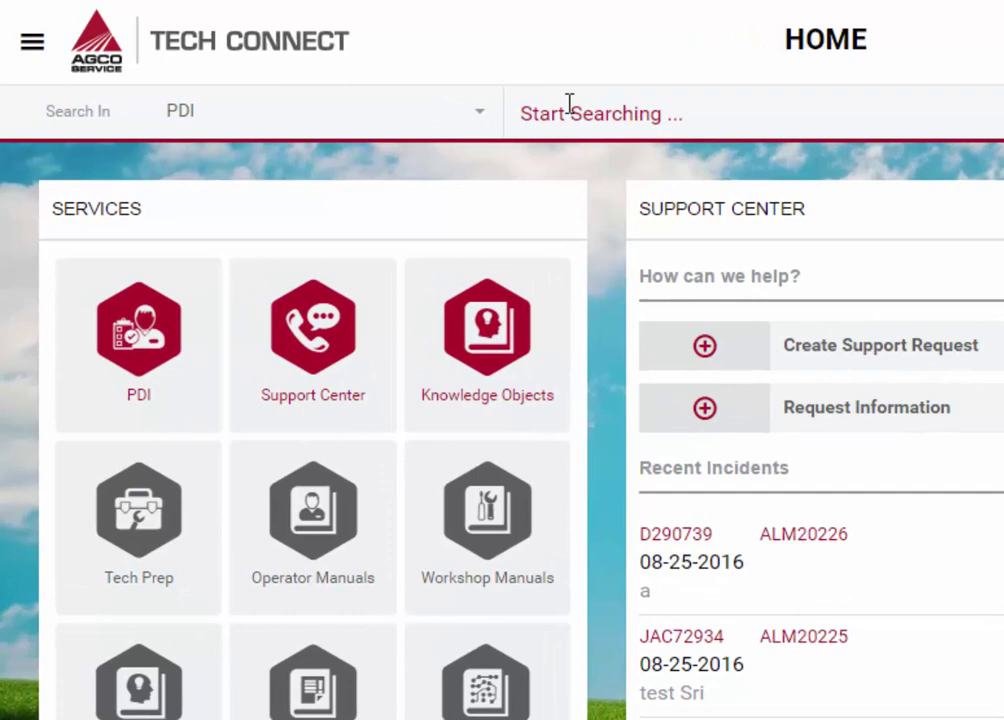
pyautogui.click(477, 116)
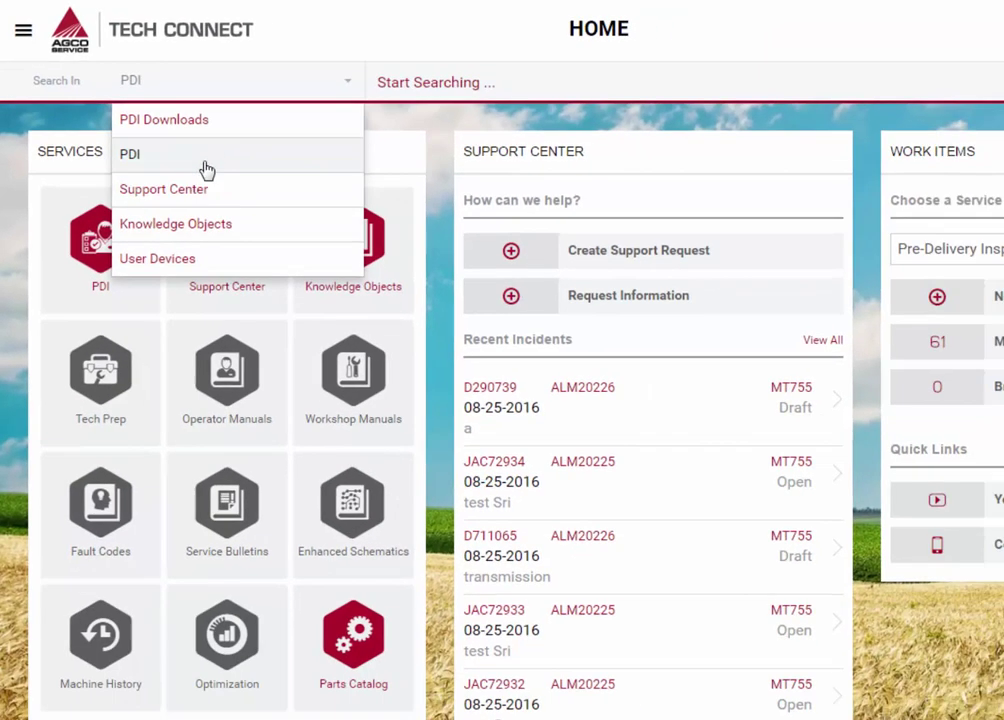
pyautogui.click(206, 170)
pyautogui.click(895, 26)
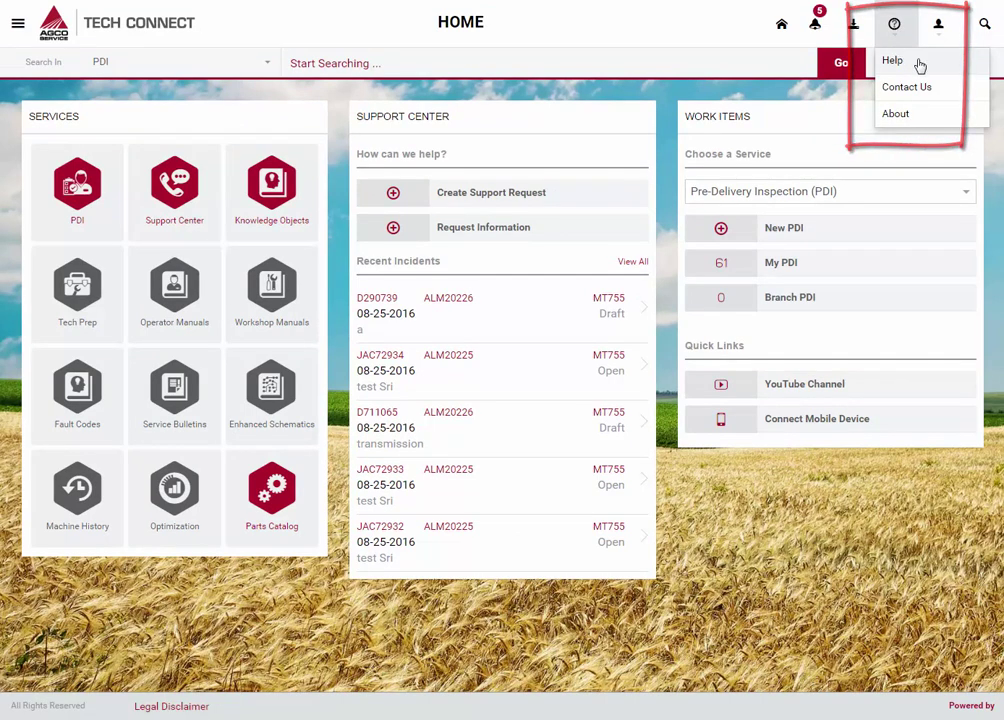
pyautogui.click(919, 65)
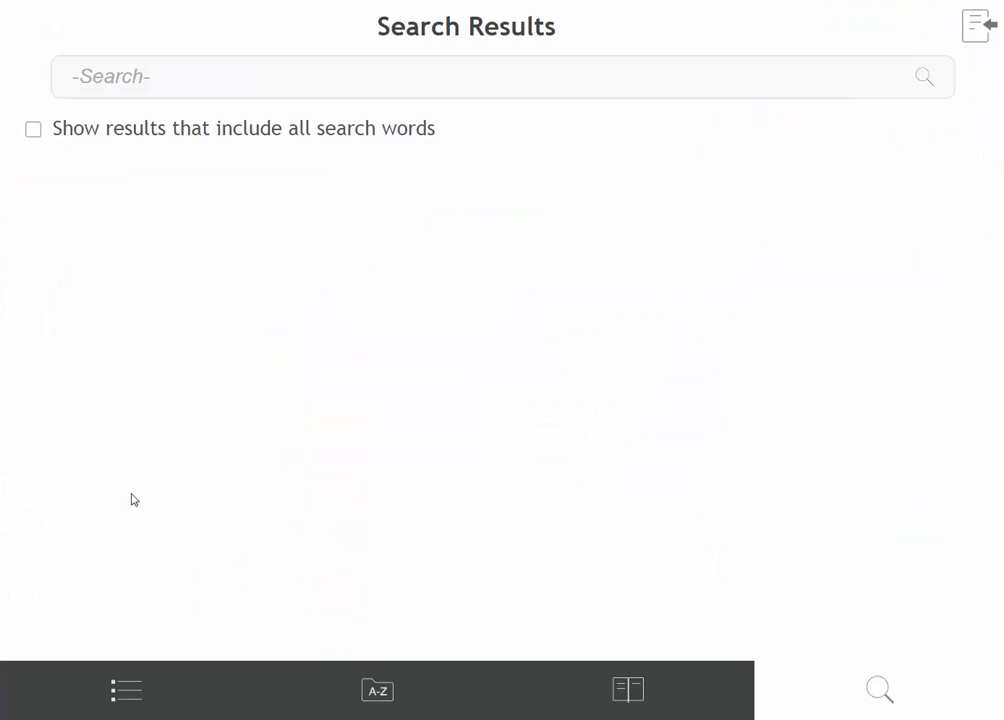
pyautogui.click(125, 693)
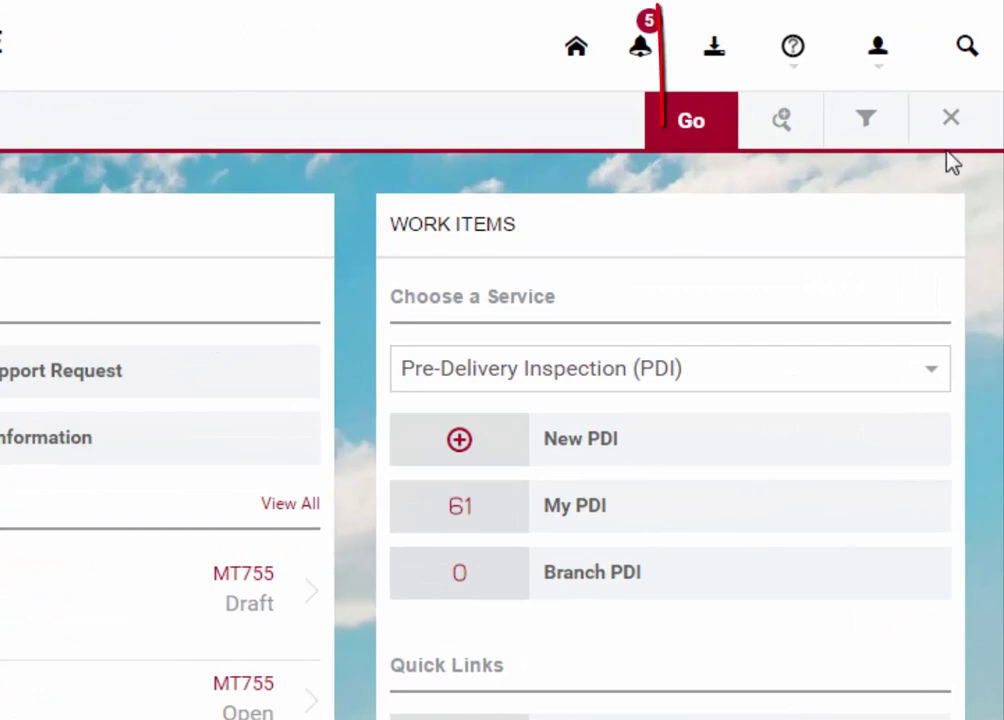
# Change the user profile's Locale to French and apply it.
pyautogui.click(885, 74)
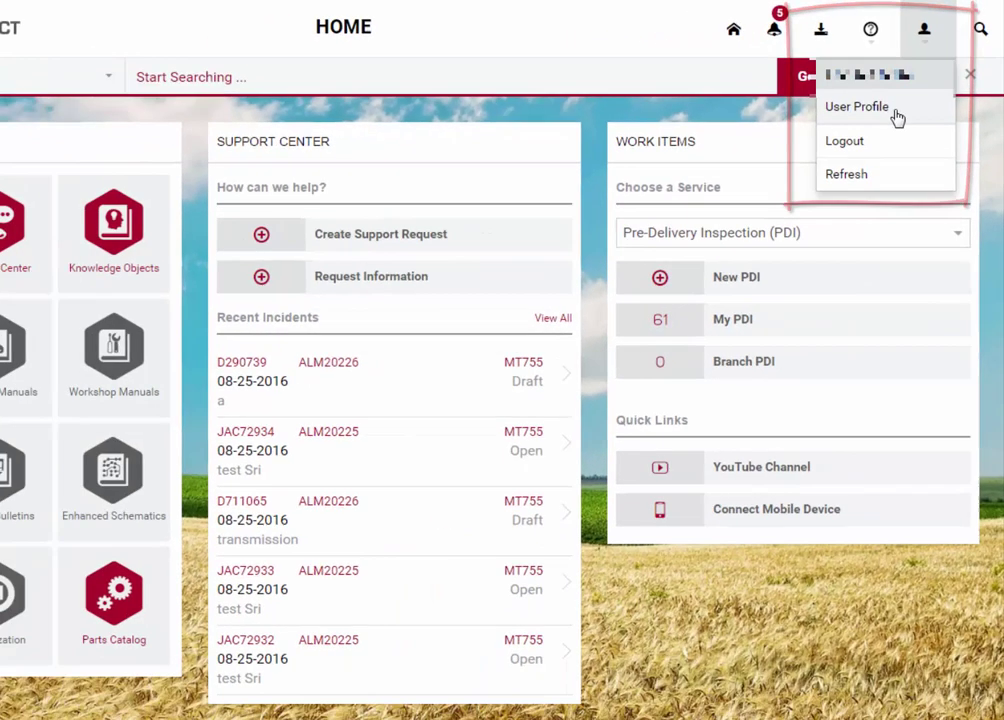
pyautogui.click(898, 118)
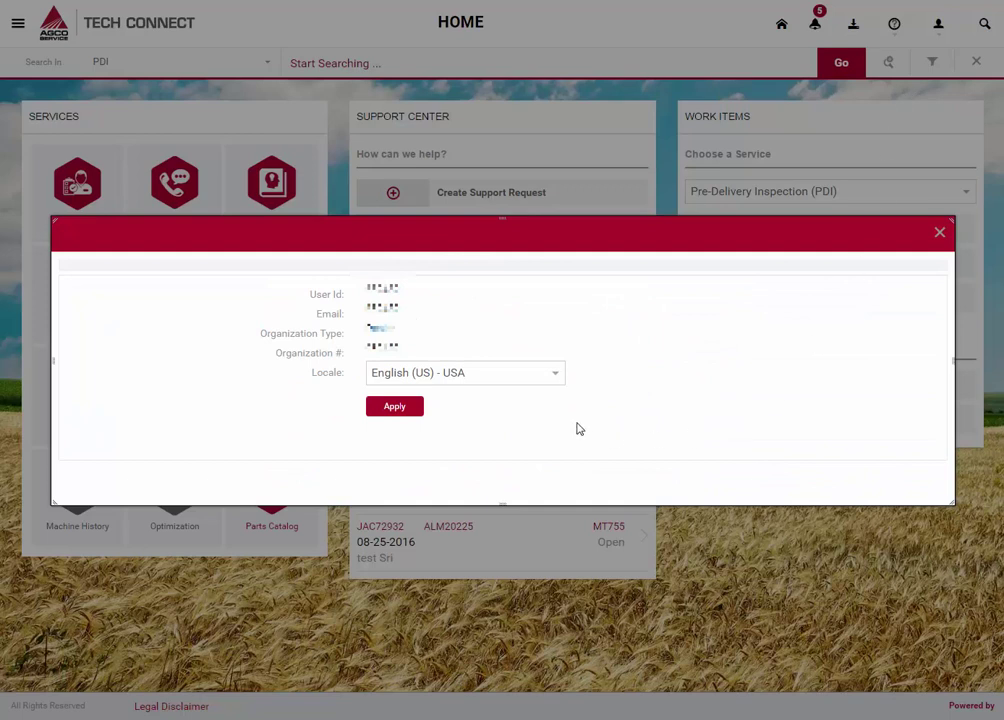
pyautogui.click(556, 375)
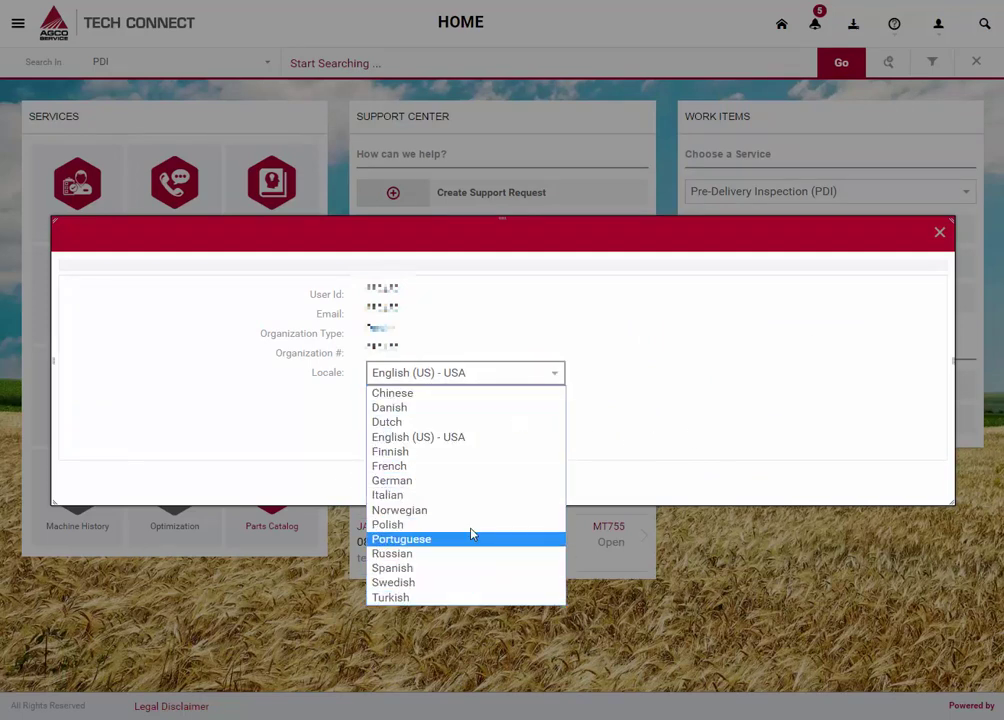
pyautogui.click(466, 466)
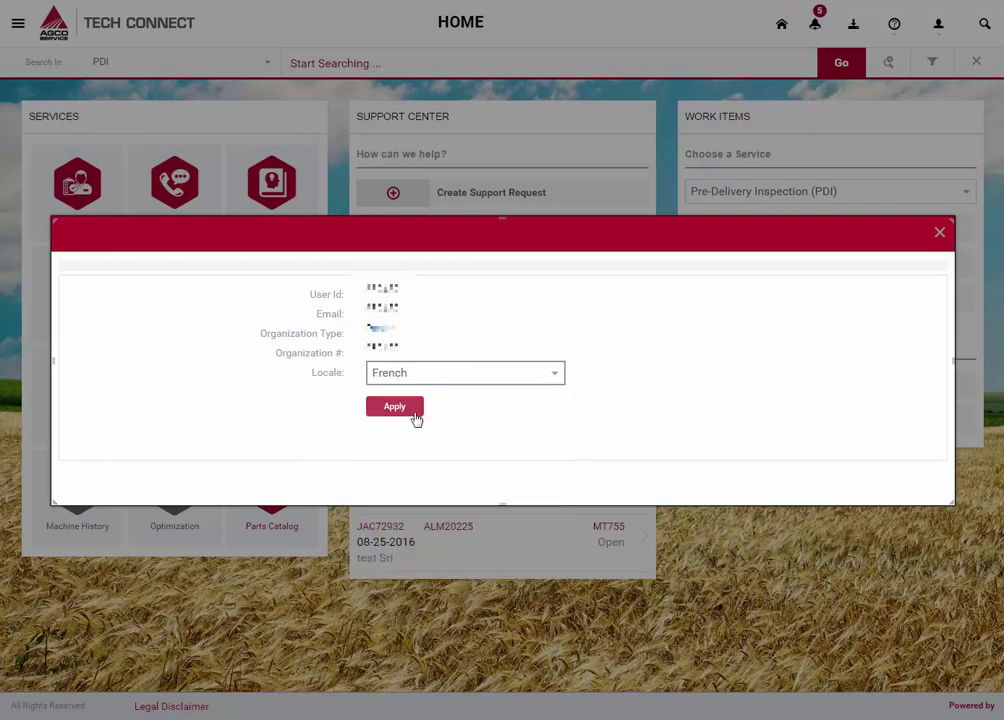
pyautogui.click(416, 419)
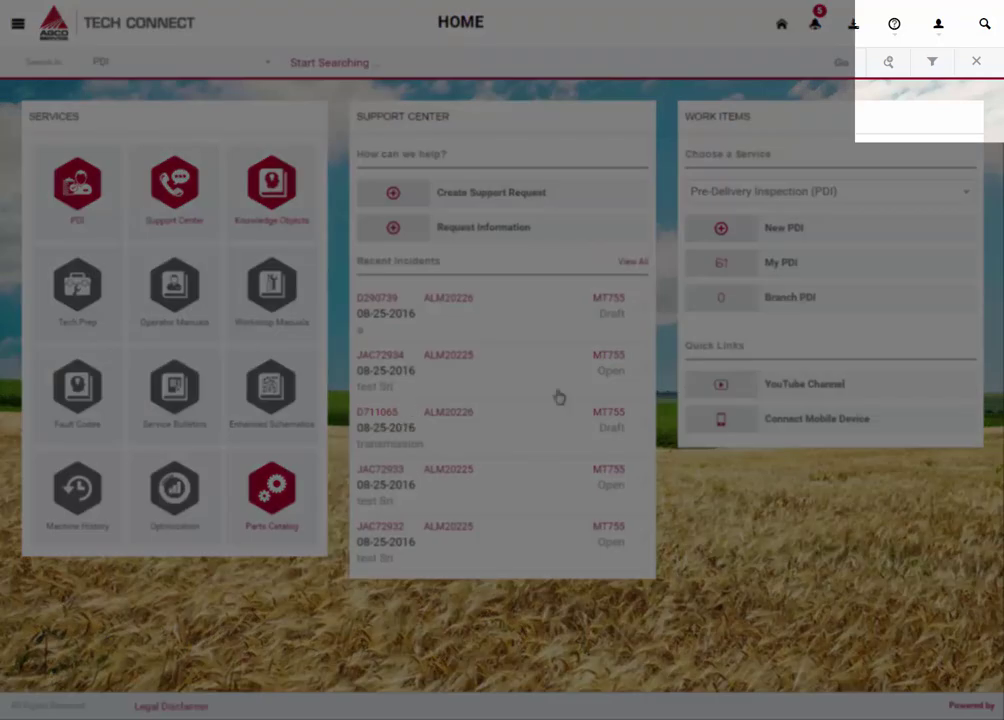
pyautogui.click(908, 40)
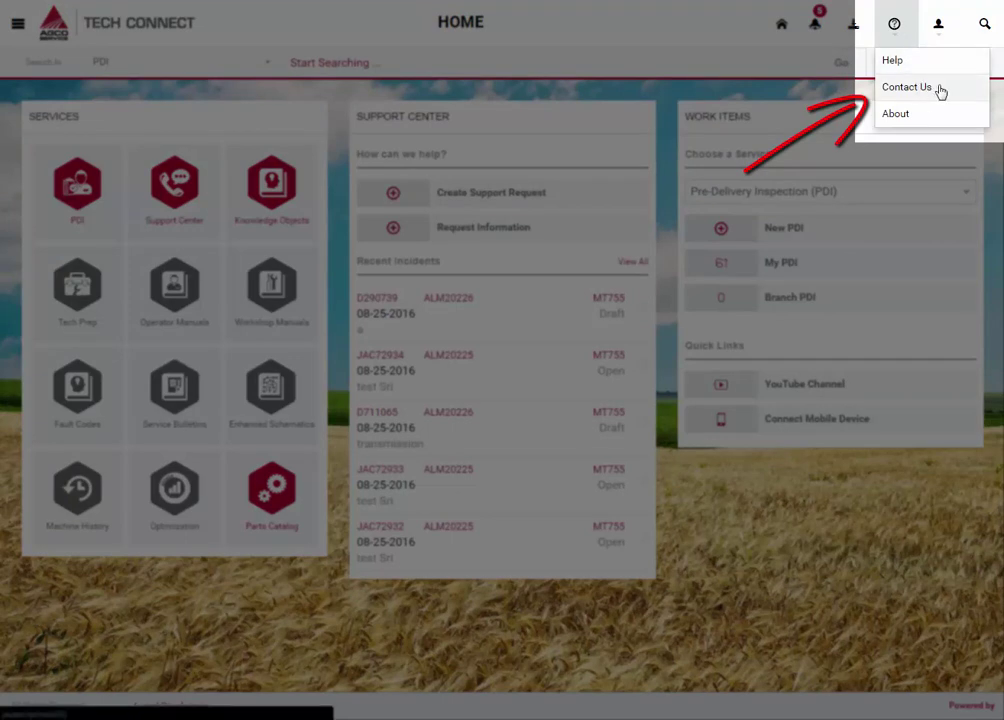
pyautogui.click(906, 88)
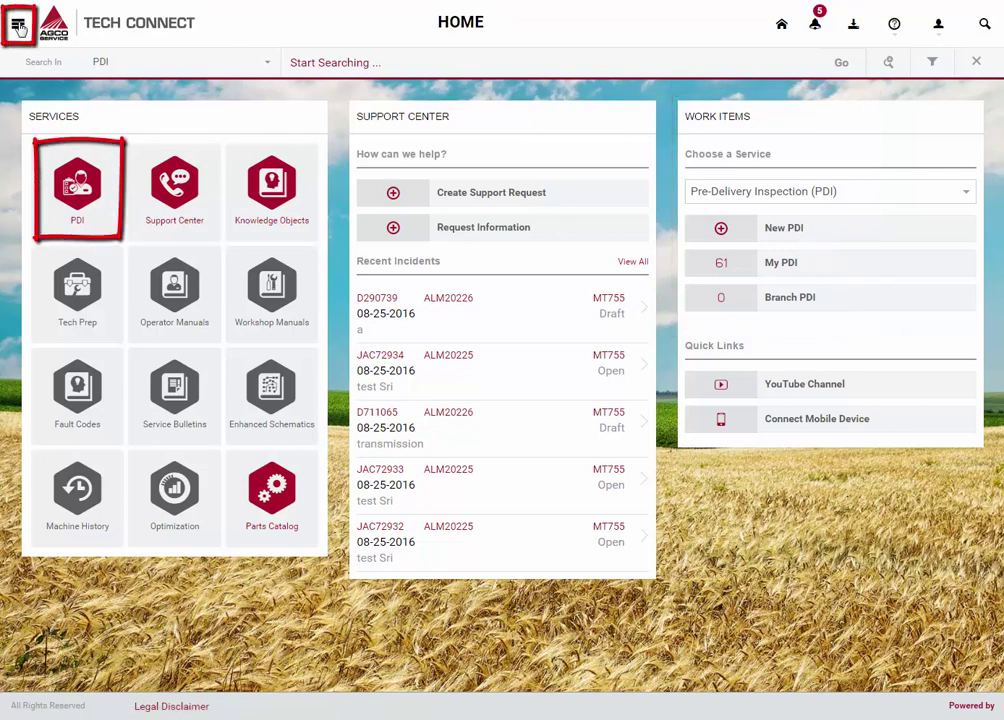
# Start a new PDI from the PDI service in the navigation menu.
pyautogui.click(19, 27)
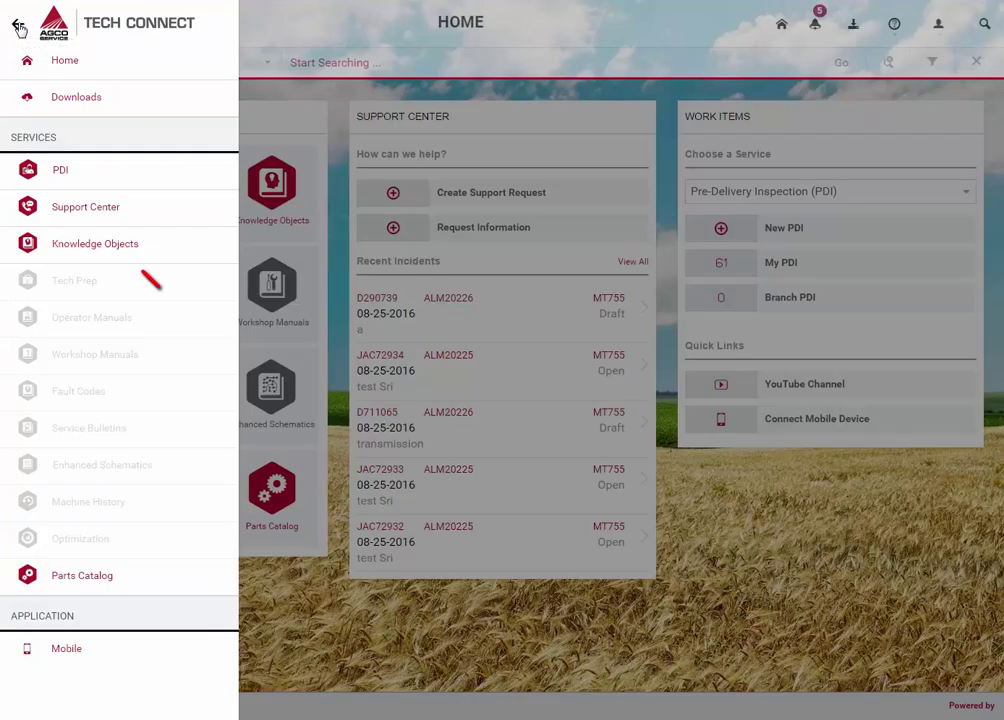
pyautogui.click(60, 171)
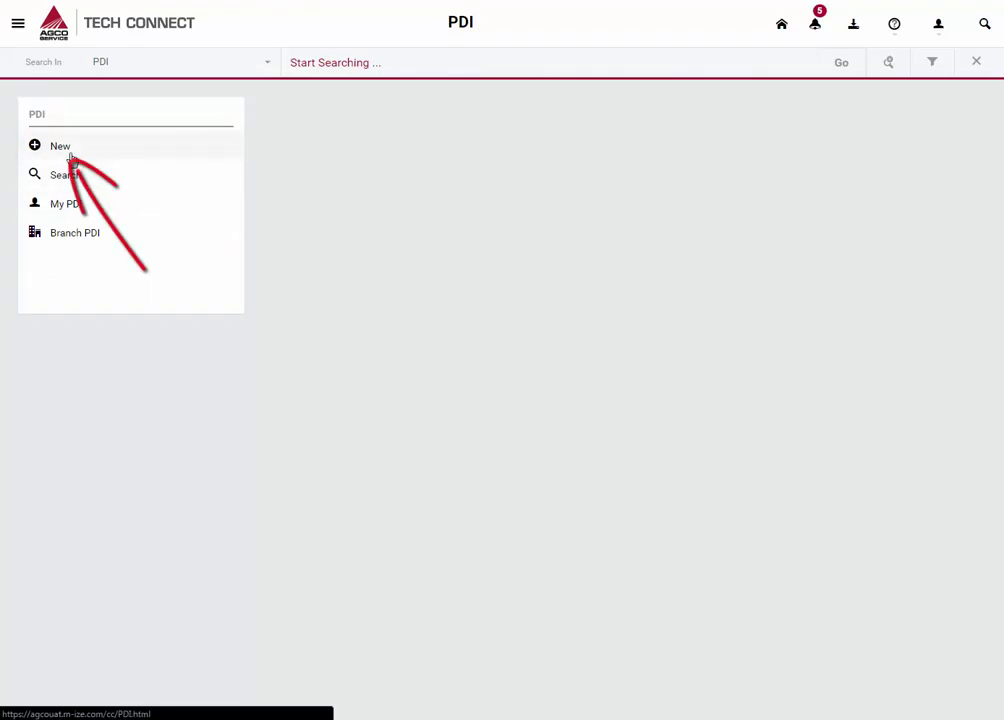
pyautogui.click(71, 157)
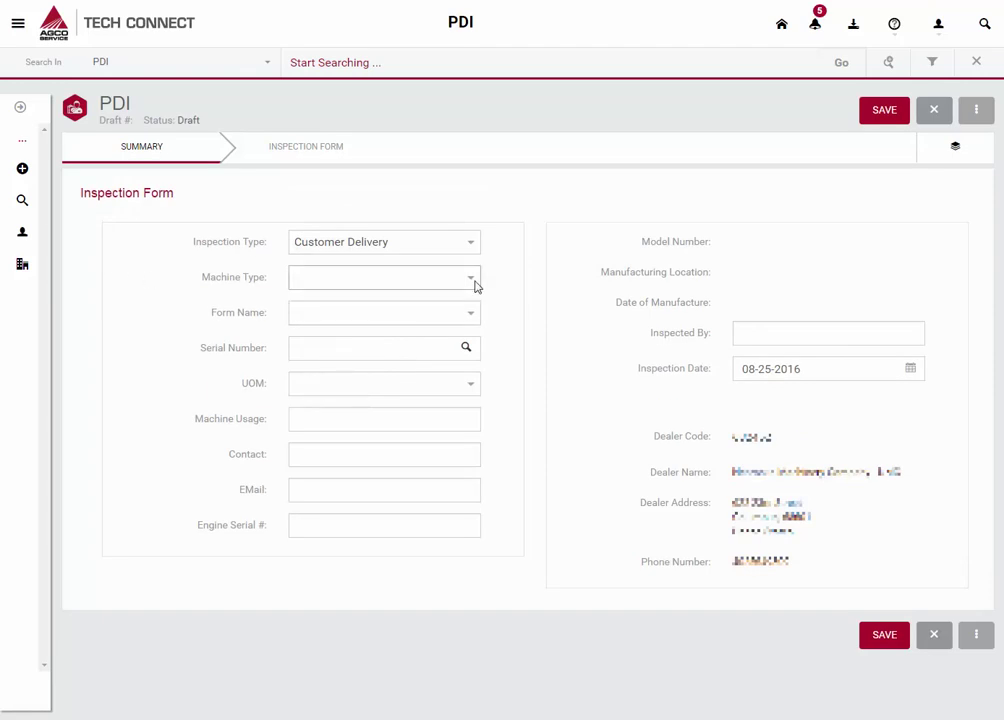
# Set Machine Type to Tractors and Form Name to Tractor PDI Form.
pyautogui.click(472, 285)
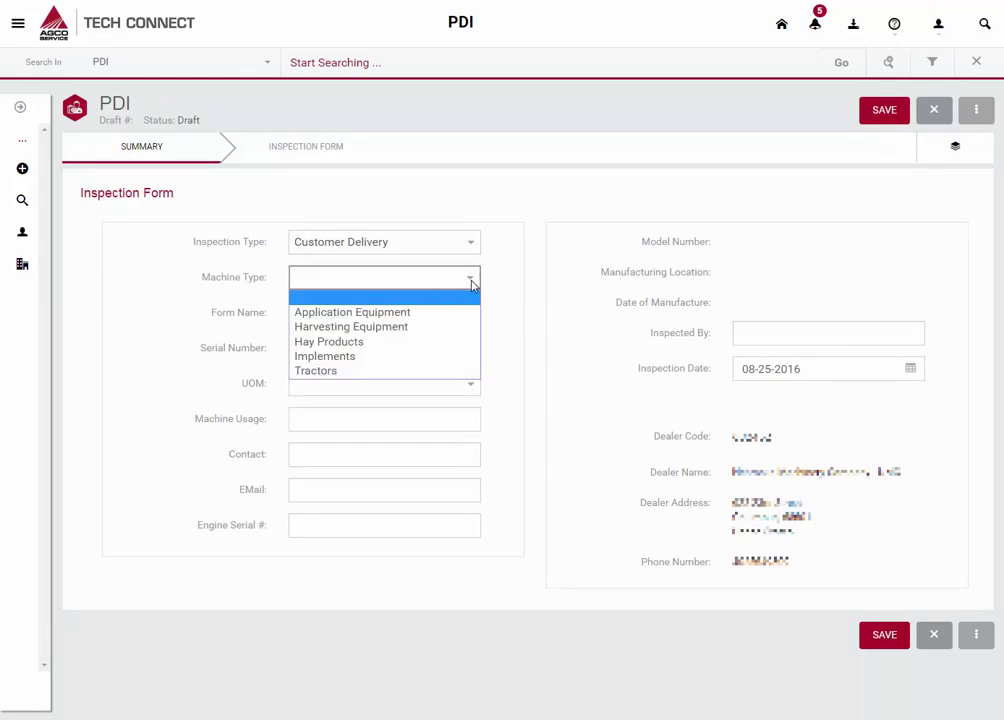
pyautogui.click(362, 372)
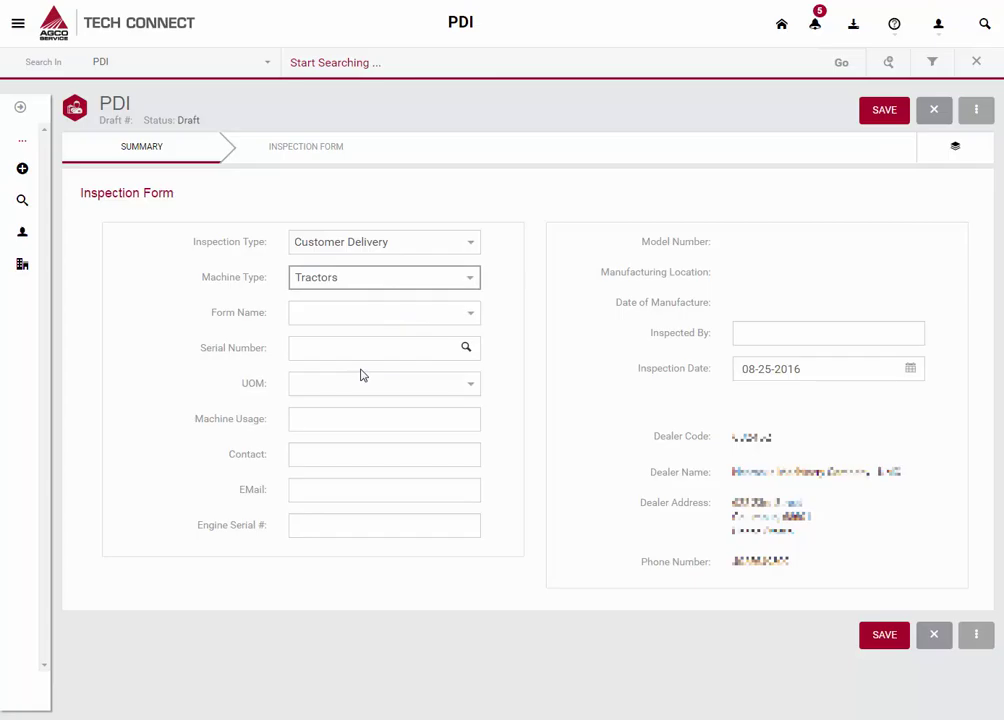
pyautogui.click(467, 316)
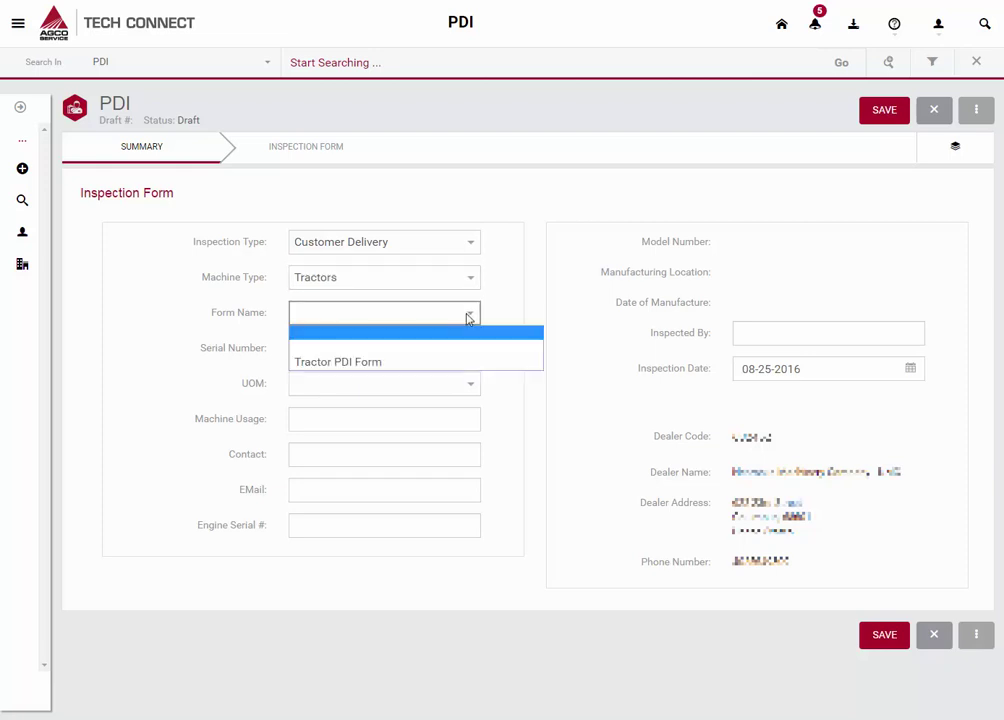
pyautogui.click(411, 363)
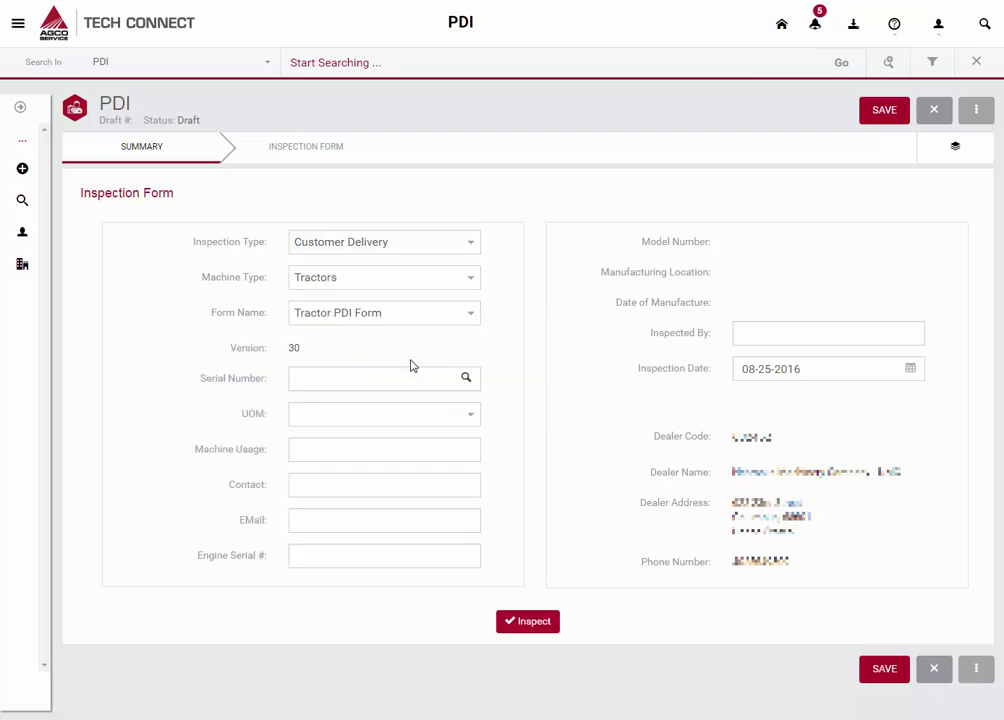
pyautogui.click(351, 374)
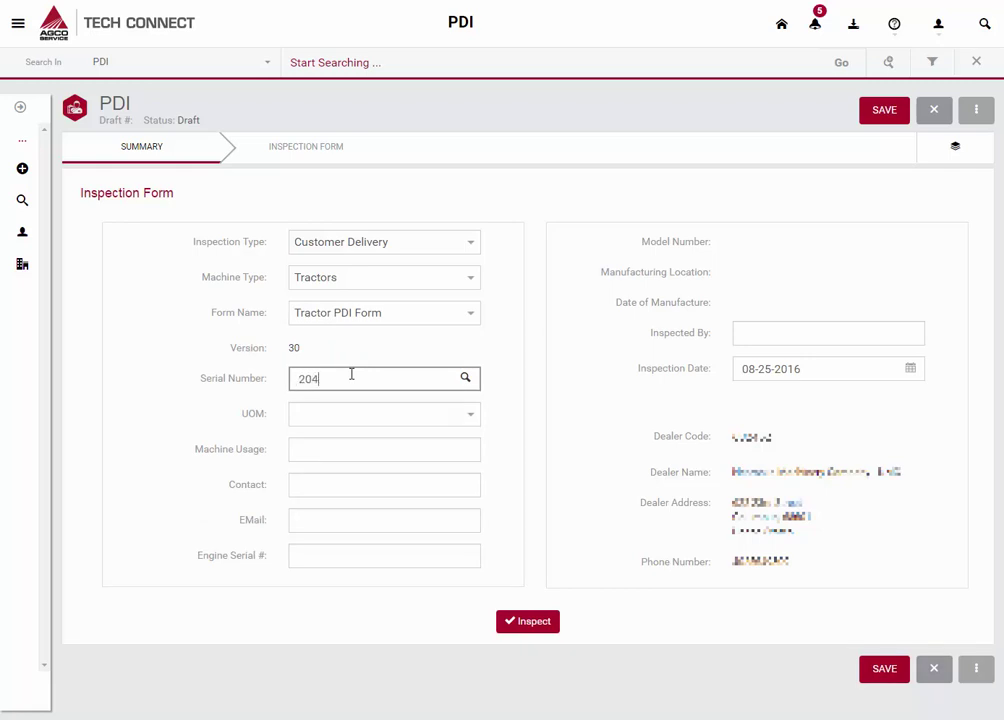
# Look up serial 204001 and select tractor F204001 (model M5612A).
pyautogui.write('204001')
pyautogui.click(465, 380)
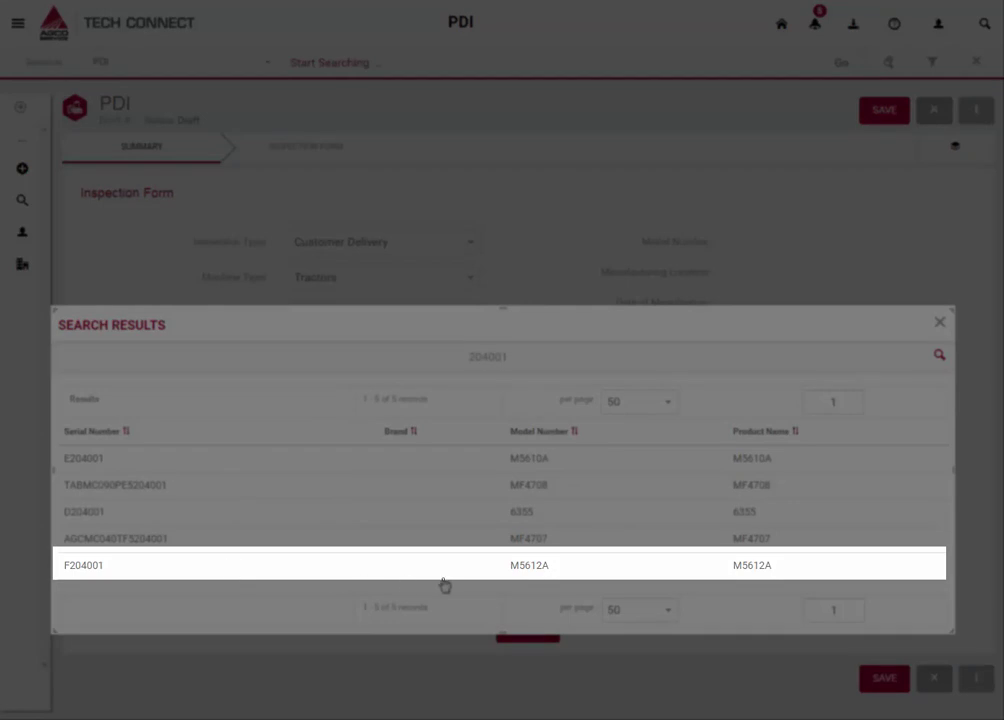
pyautogui.click(536, 575)
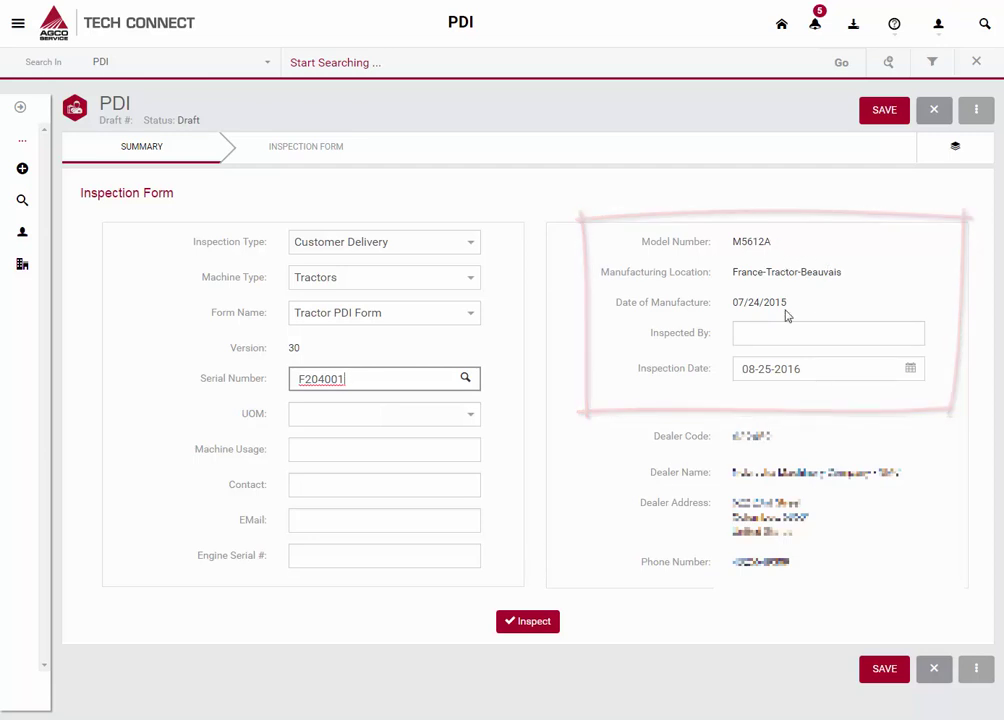
# Set UOM to Engine Hours and usage to 1, then fill in contact, e-mail and inspector.
pyautogui.click(450, 418)
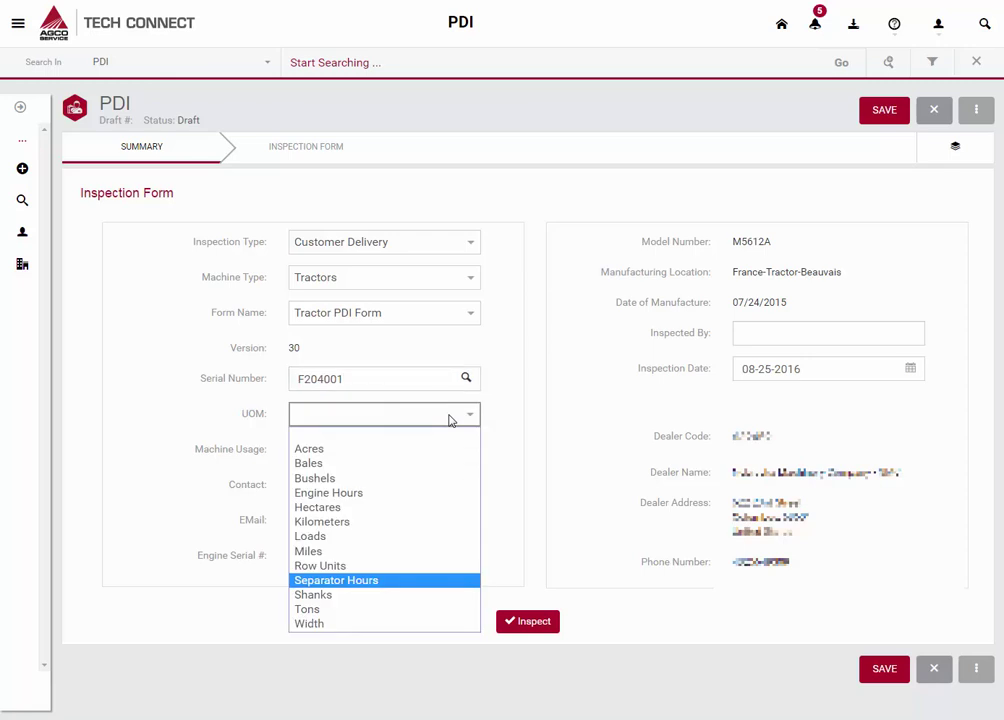
pyautogui.click(393, 493)
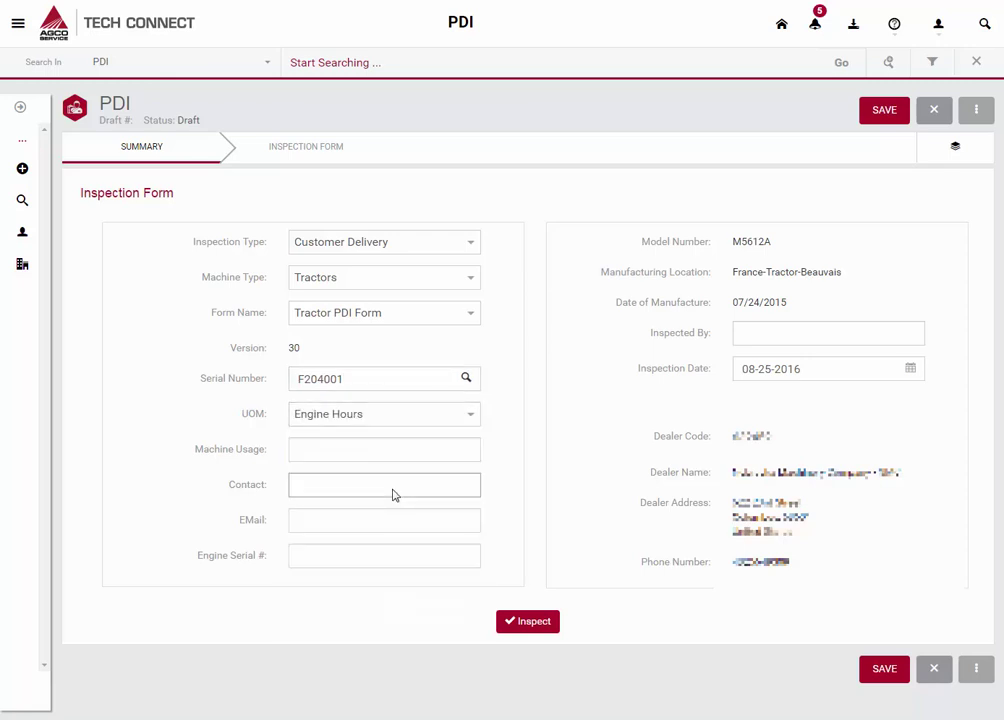
pyautogui.click(346, 451)
pyautogui.write('1')
pyautogui.press('Tab')
pyautogui.write('Mike')
pyautogui.press('Tab')
pyautogui.click(819, 330)
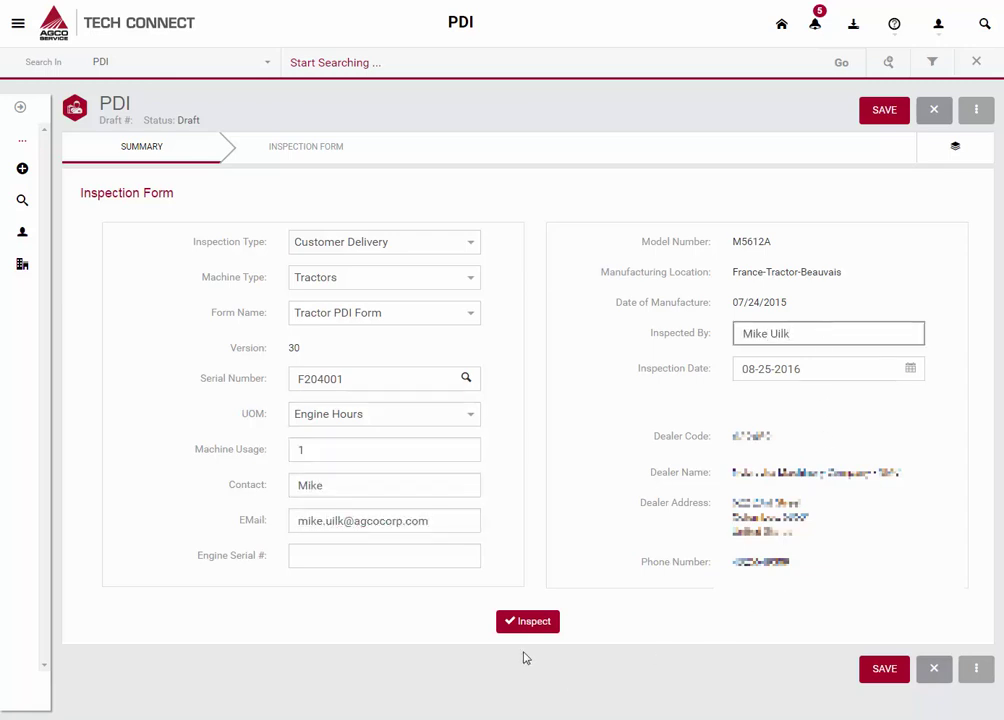
# Save draft TCP004193 and mark all nine Assembly and Adjustments checks OK.
pyautogui.click(527, 622)
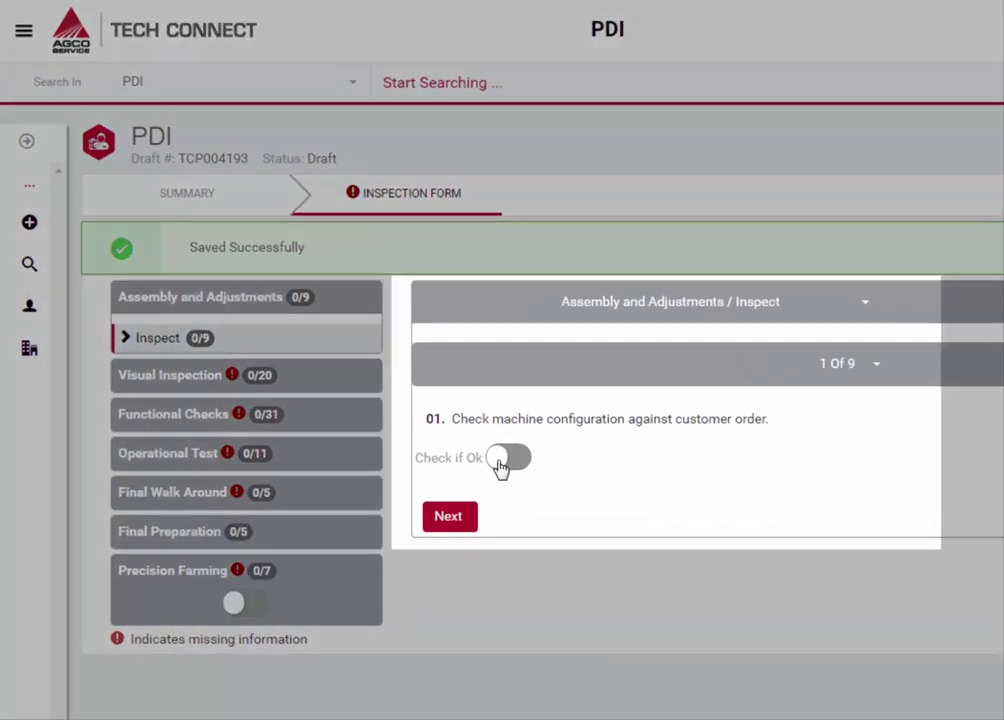
pyautogui.click(383, 348)
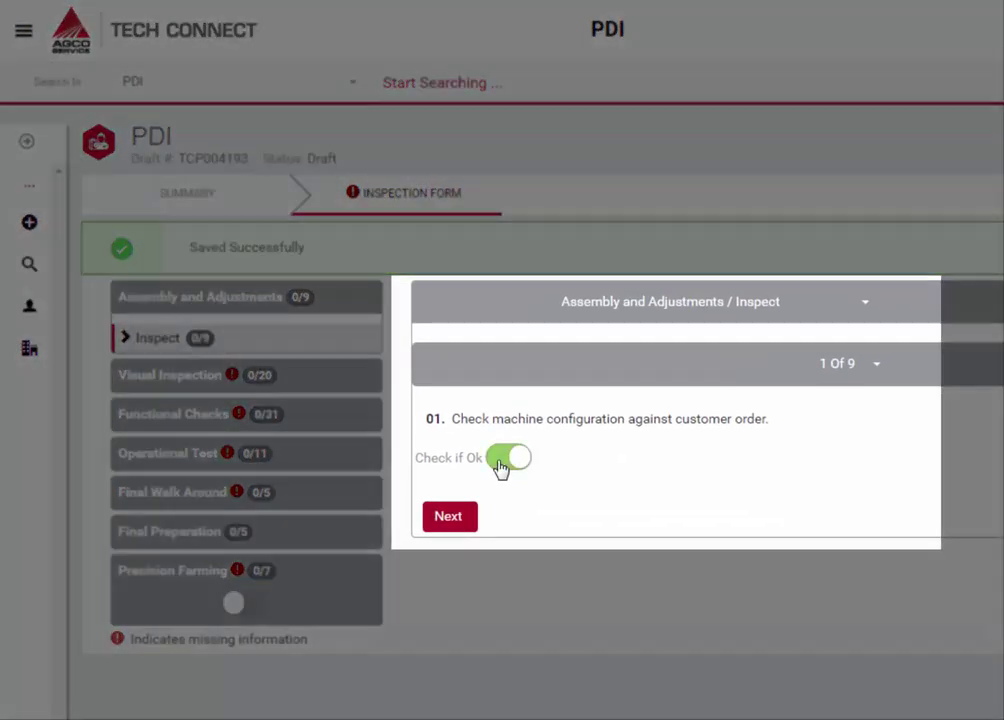
pyautogui.click(449, 518)
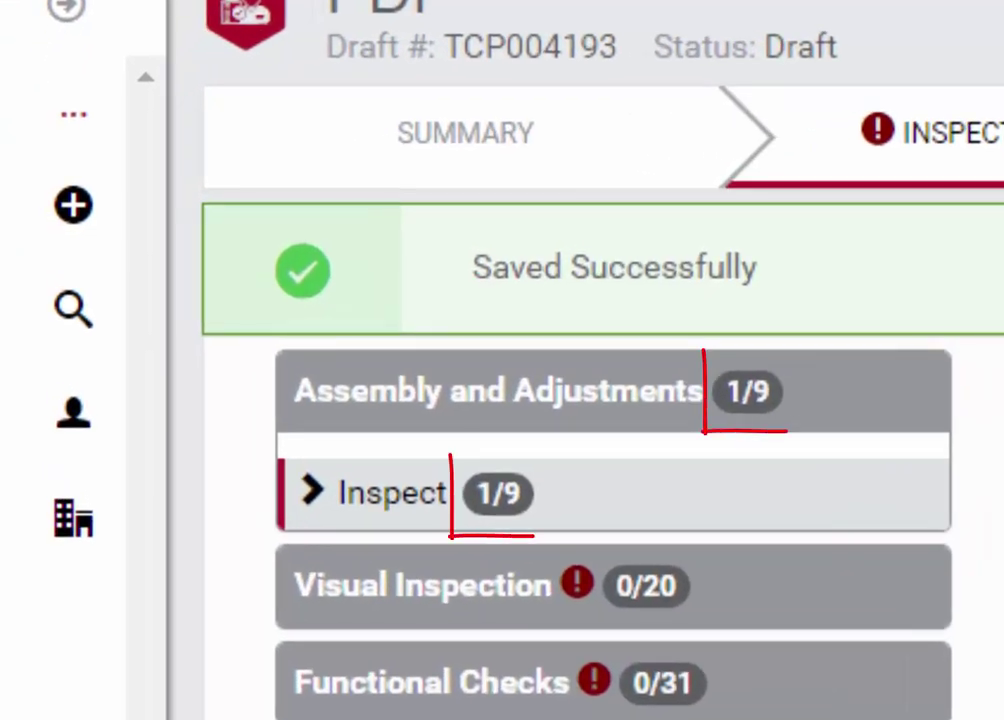
pyautogui.click(858, 618)
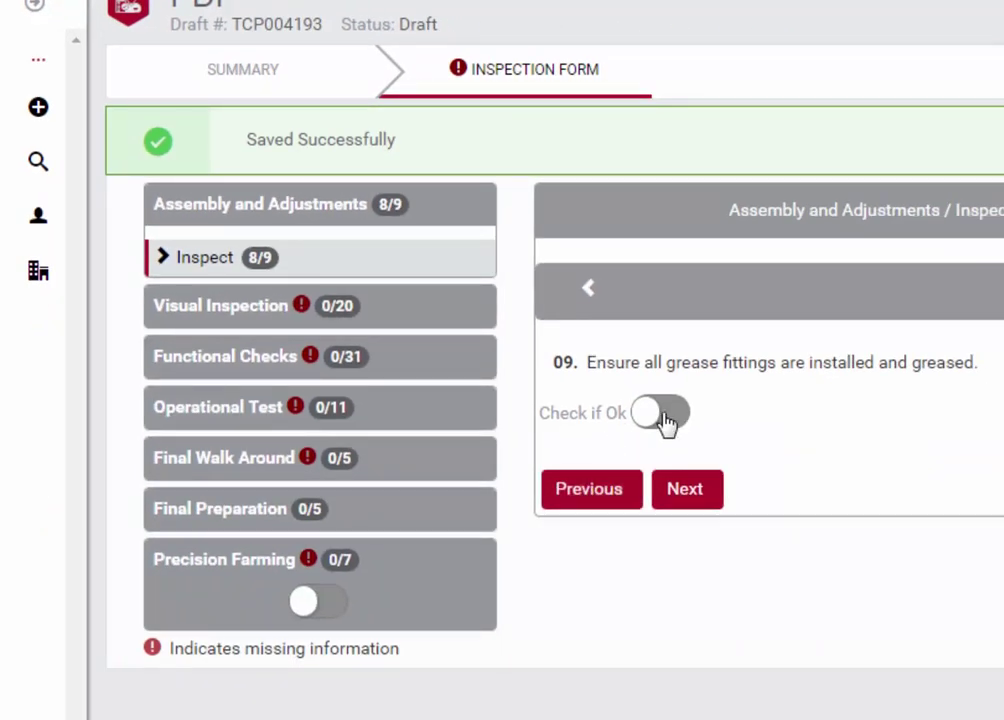
pyautogui.click(662, 417)
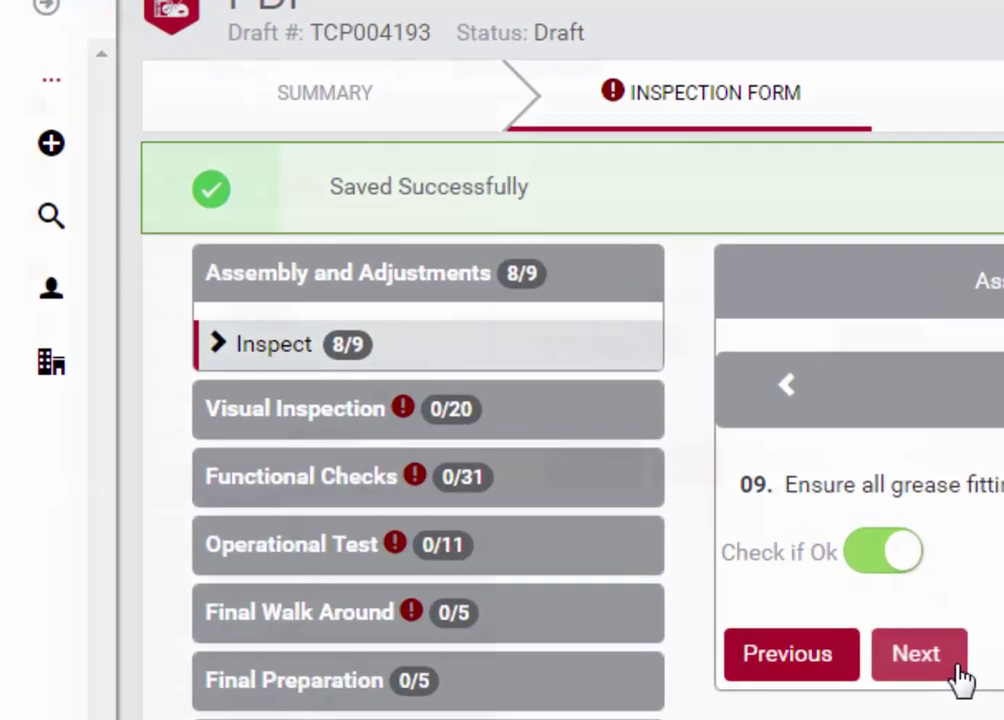
pyautogui.click(957, 670)
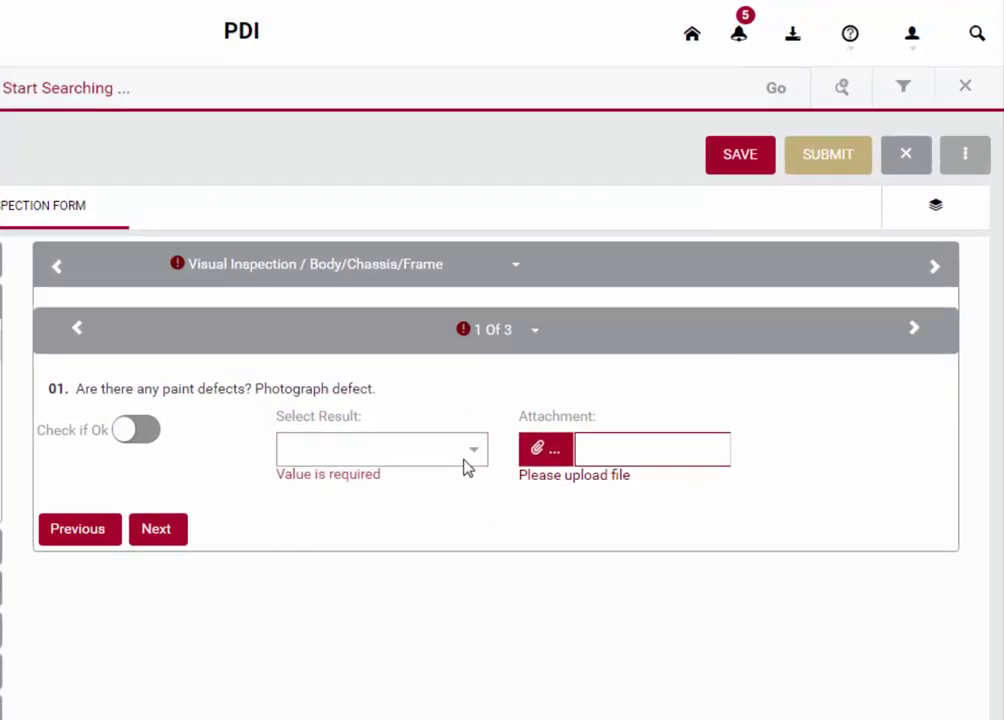
# Answer the paint defects question Rusted / Corroded / Pitting and attach RustyBolts.jpg.
pyautogui.click(466, 467)
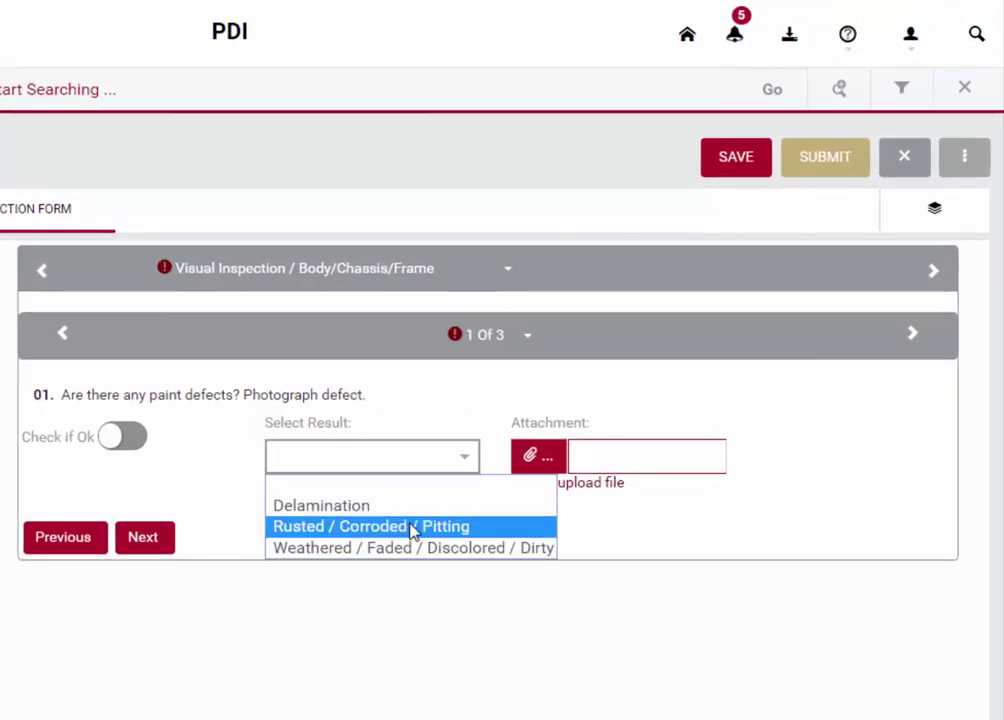
pyautogui.click(410, 528)
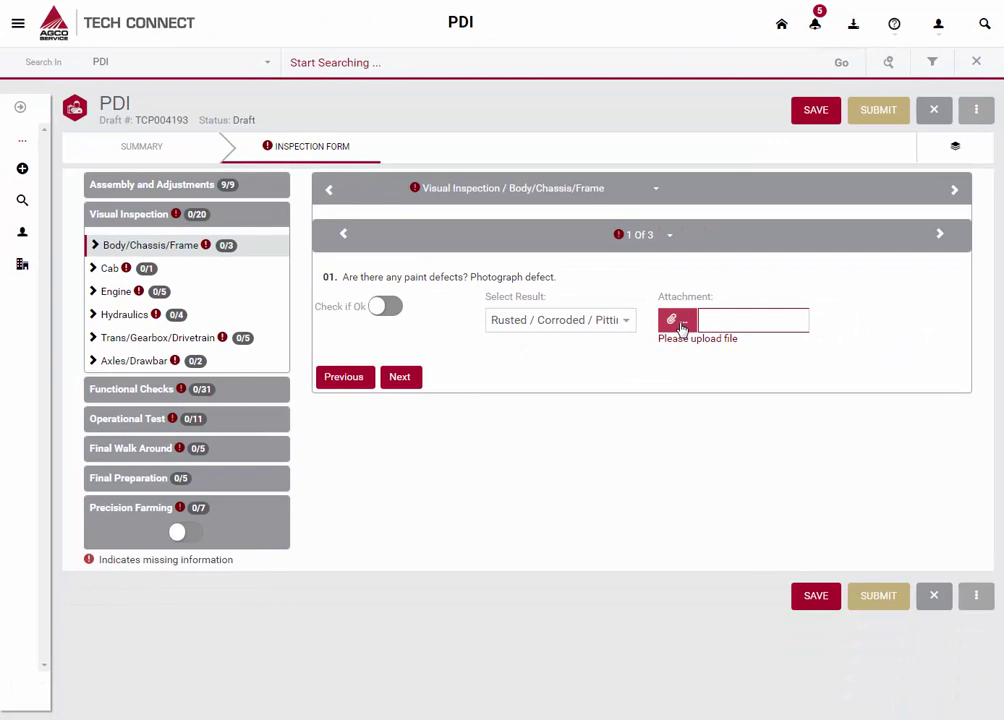
pyautogui.click(677, 320)
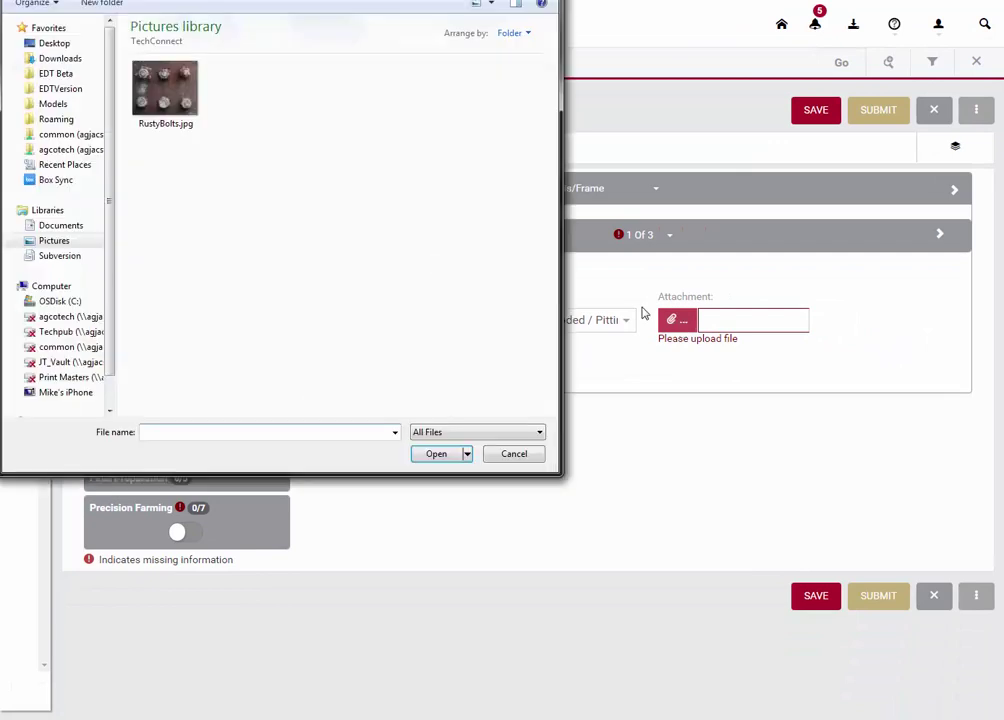
pyautogui.click(163, 99)
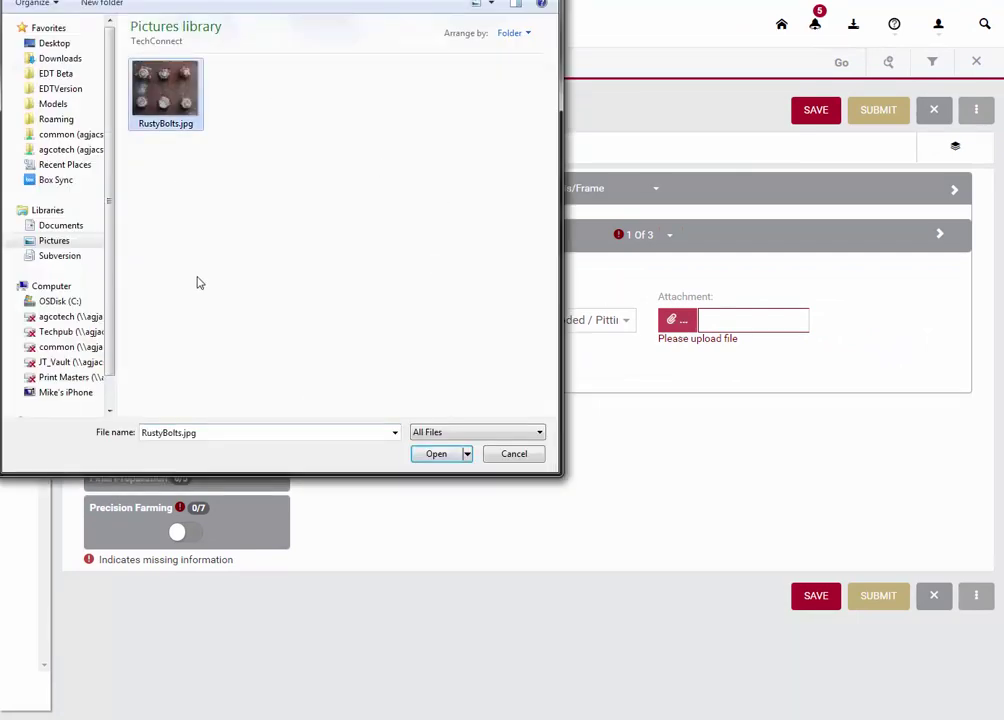
pyautogui.click(436, 455)
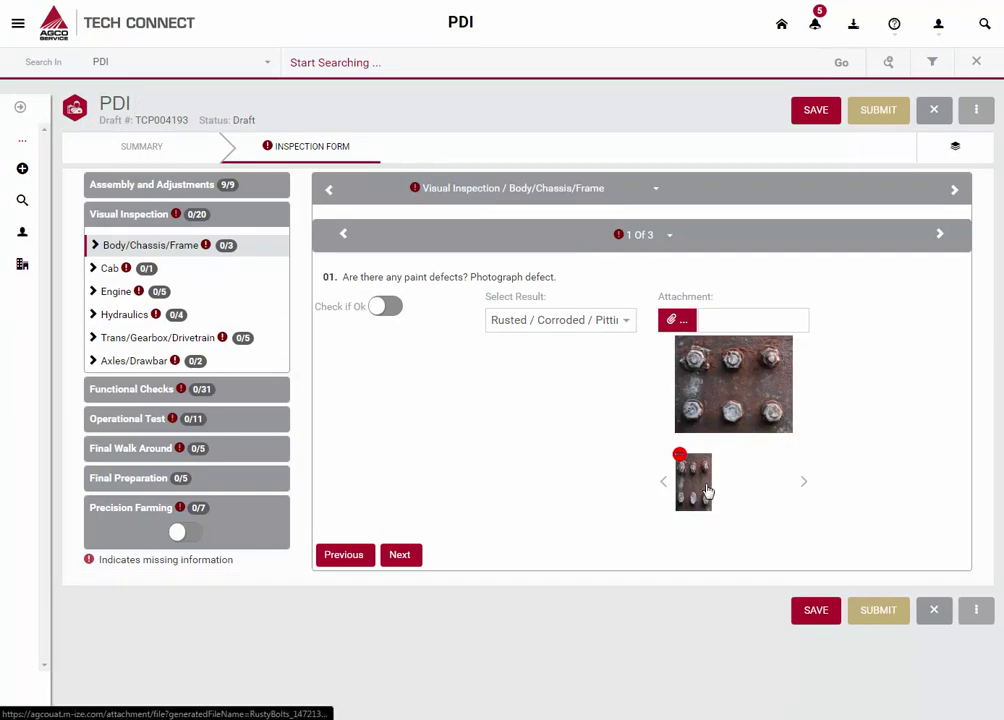
pyautogui.click(706, 490)
pyautogui.click(400, 554)
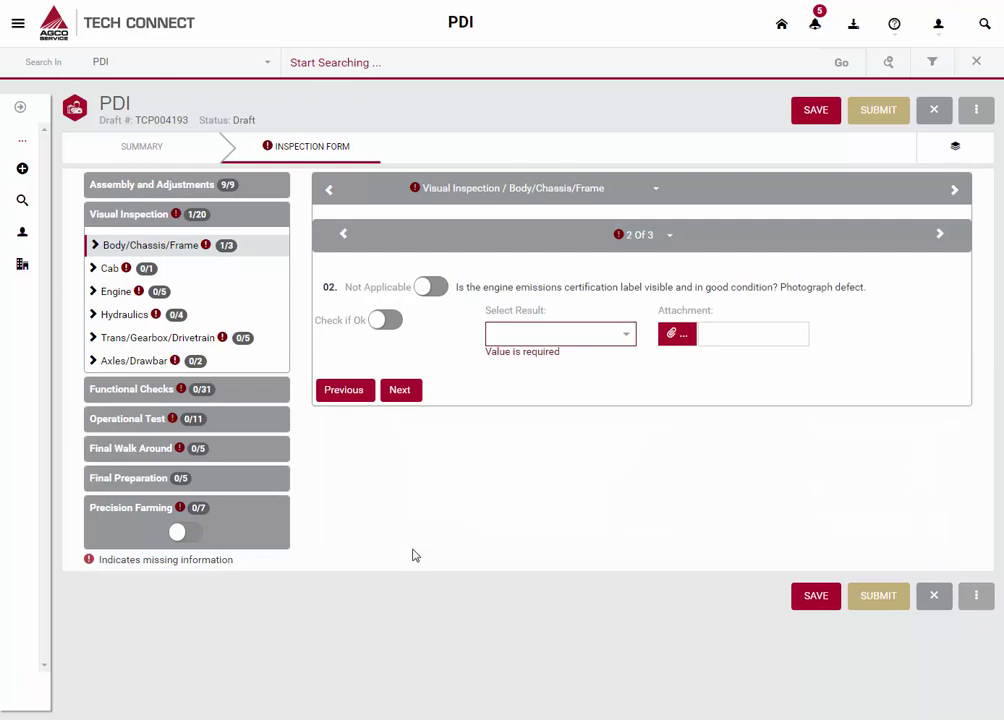
# Save inspection draft TCP004193 and go back to the Home page.
pyautogui.click(833, 119)
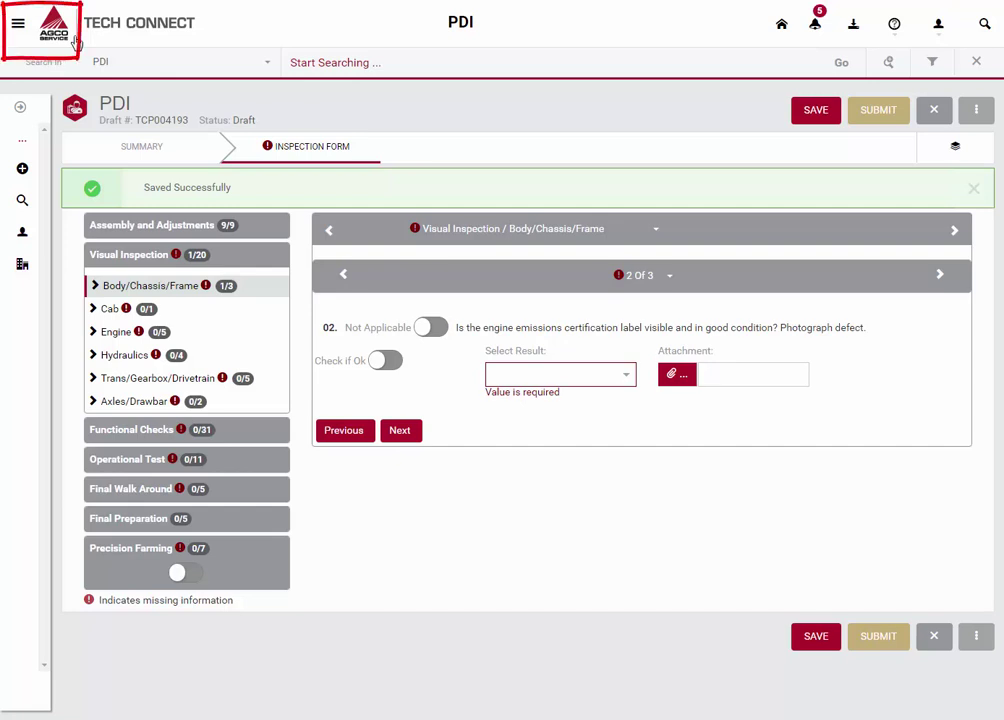
pyautogui.click(60, 34)
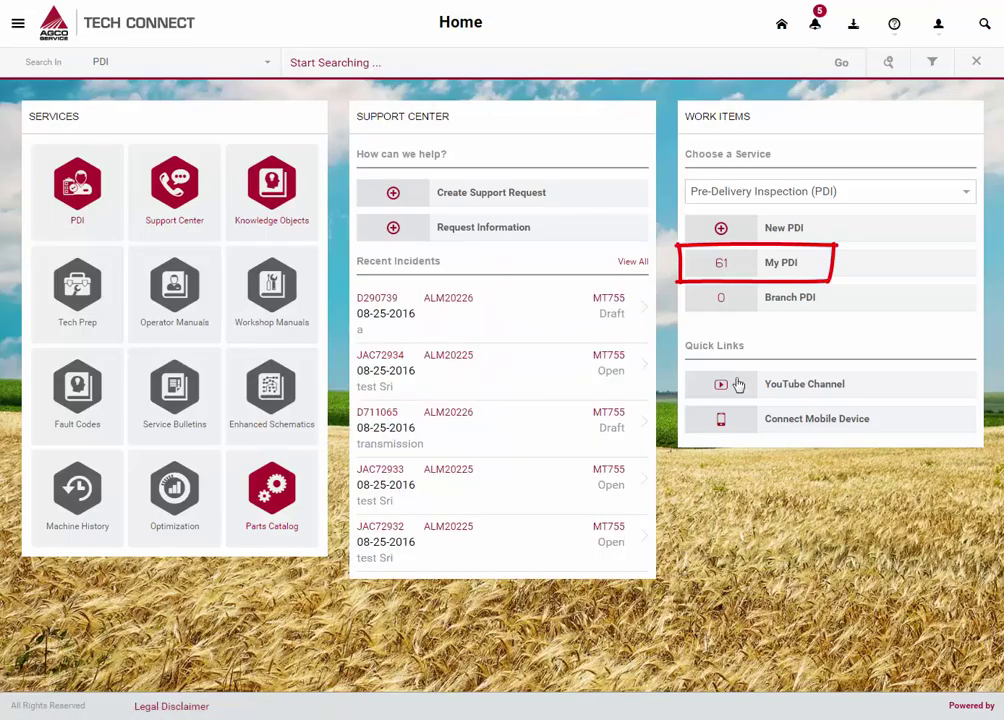
# Search My PDI for serial F204001, returning TCP004193 and TCP002035.
pyautogui.click(798, 273)
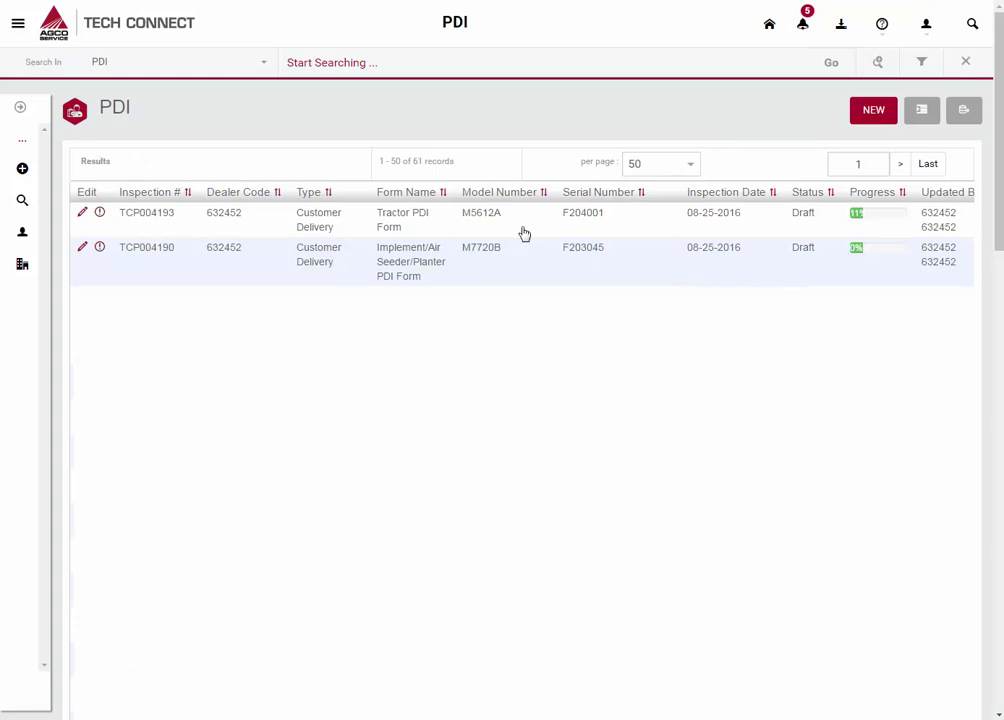
pyautogui.click(396, 65)
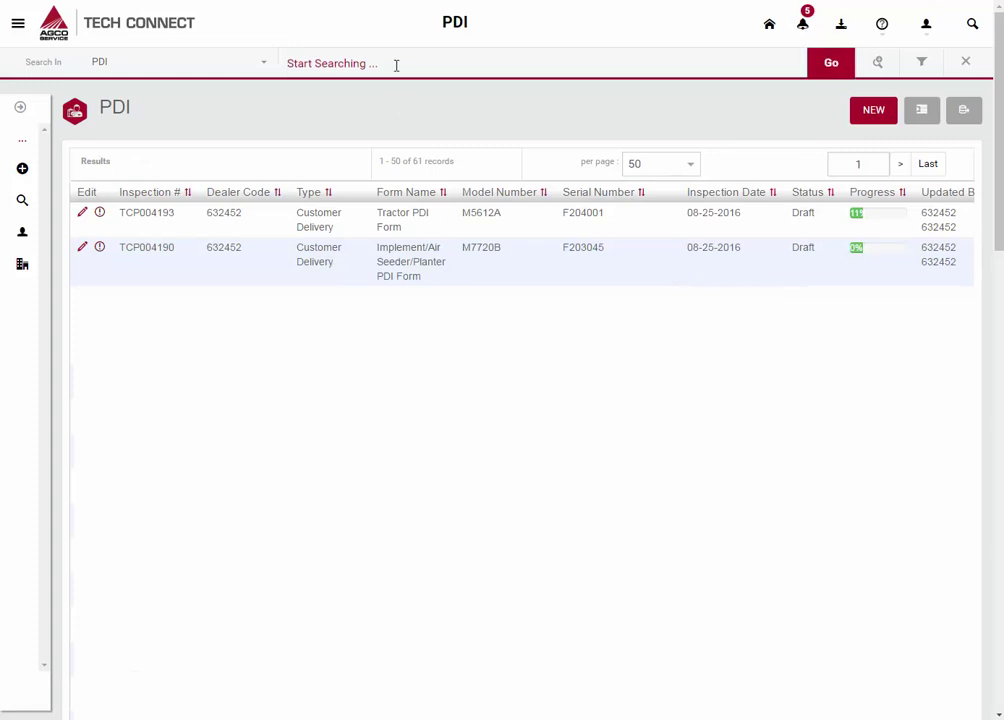
pyautogui.write('F20')
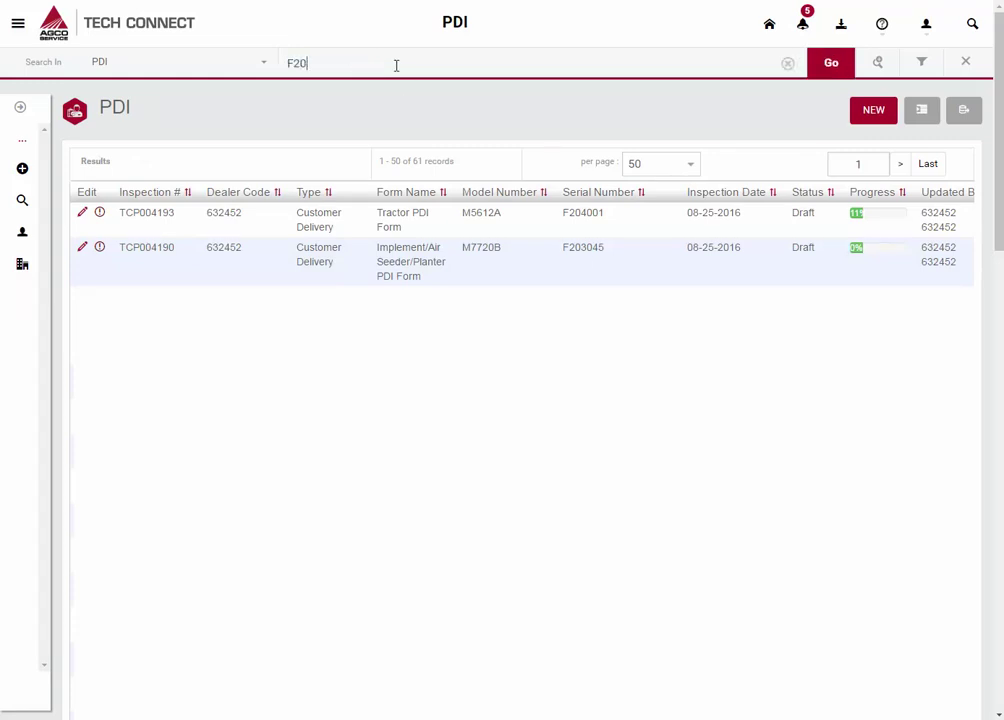
pyautogui.write('4001')
pyautogui.click(845, 66)
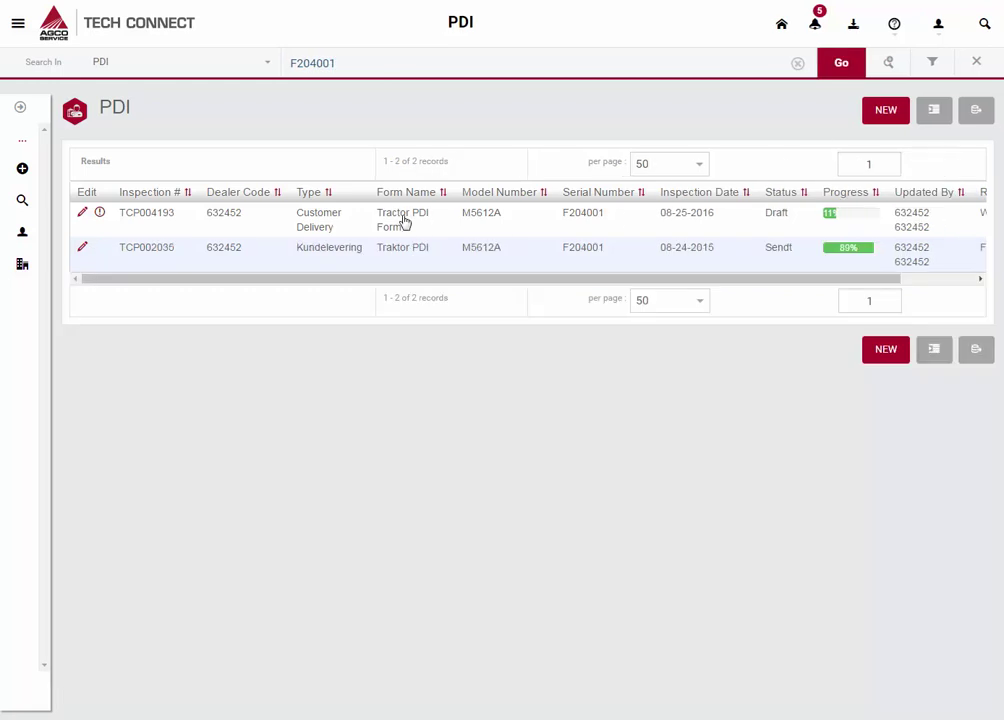
# Open draft TCP004193 and generate TCP004193.pdf with Print PDF.
pyautogui.click(435, 225)
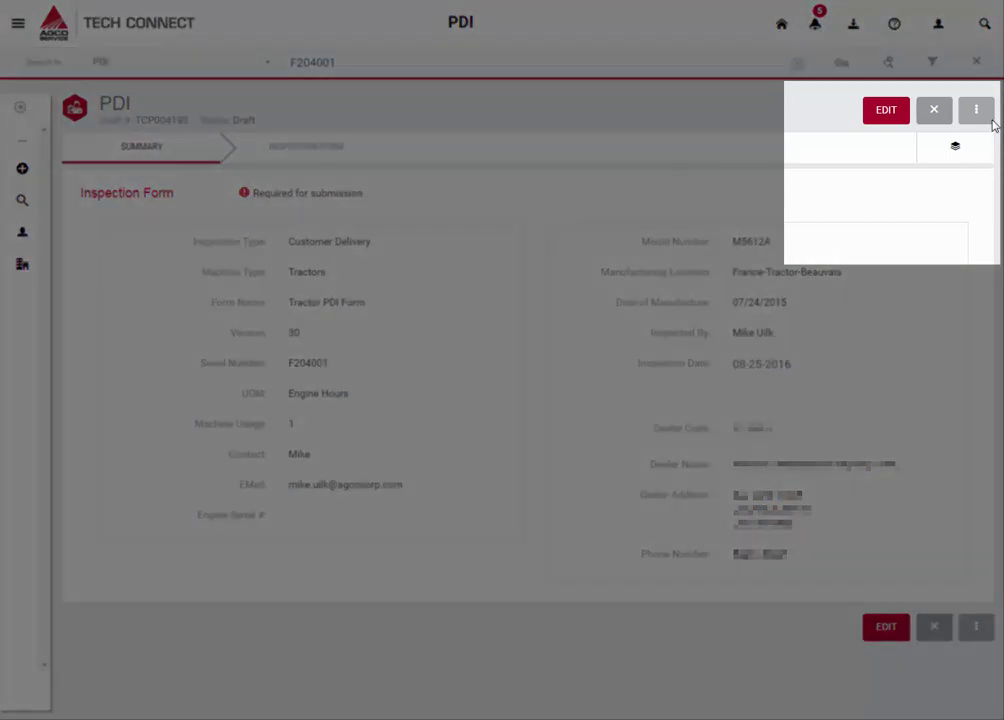
pyautogui.click(984, 120)
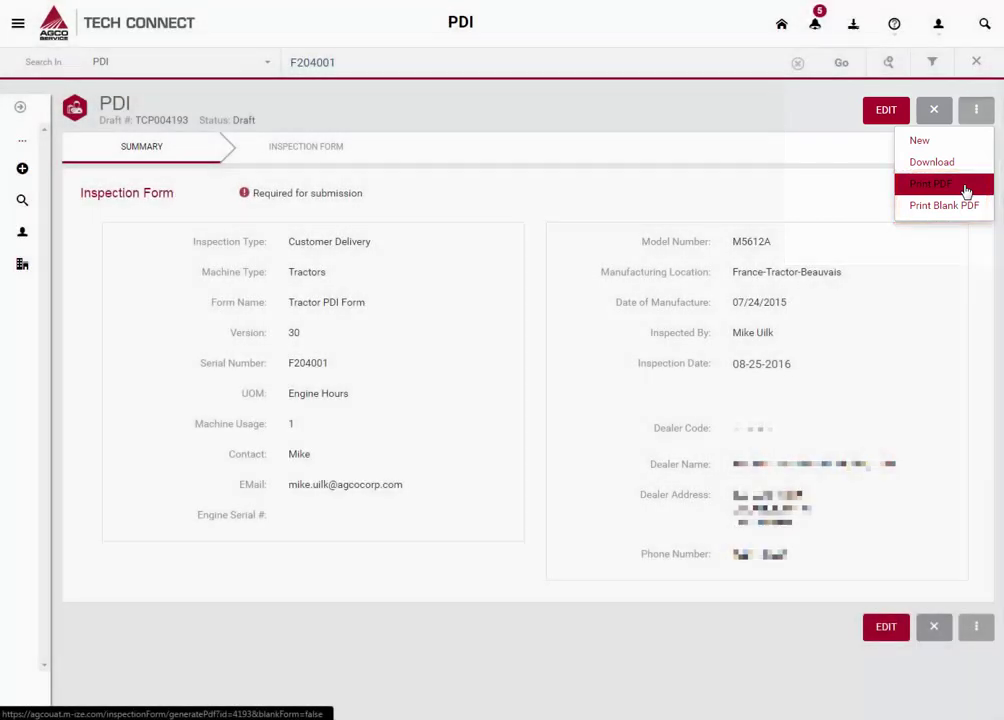
pyautogui.click(964, 185)
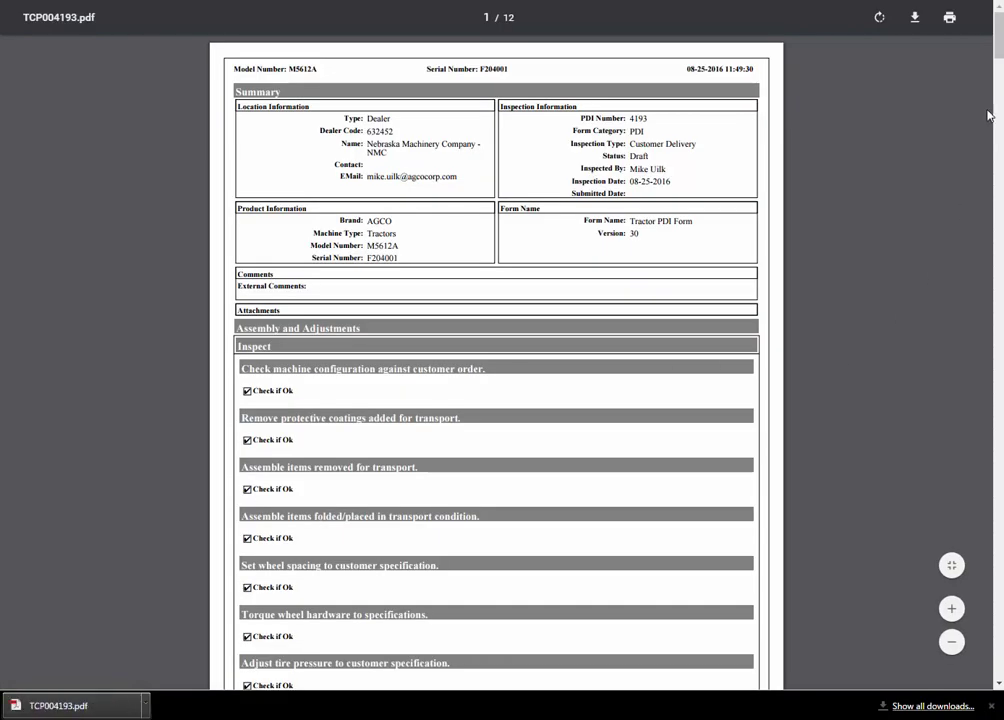
pyautogui.scroll(-6, 998, 70)
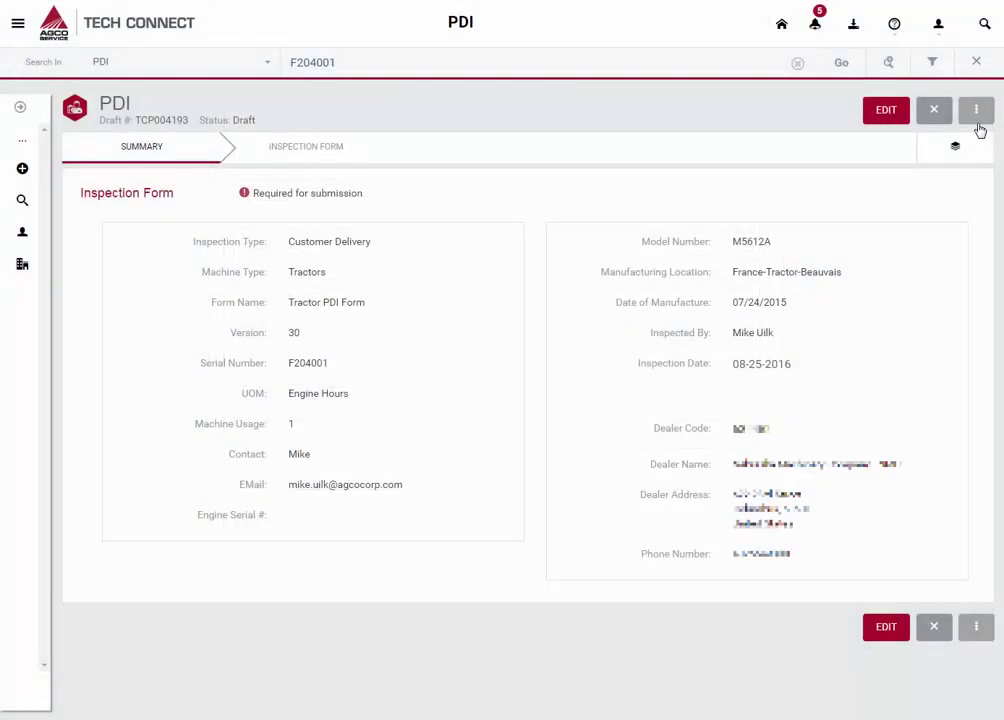
pyautogui.click(978, 124)
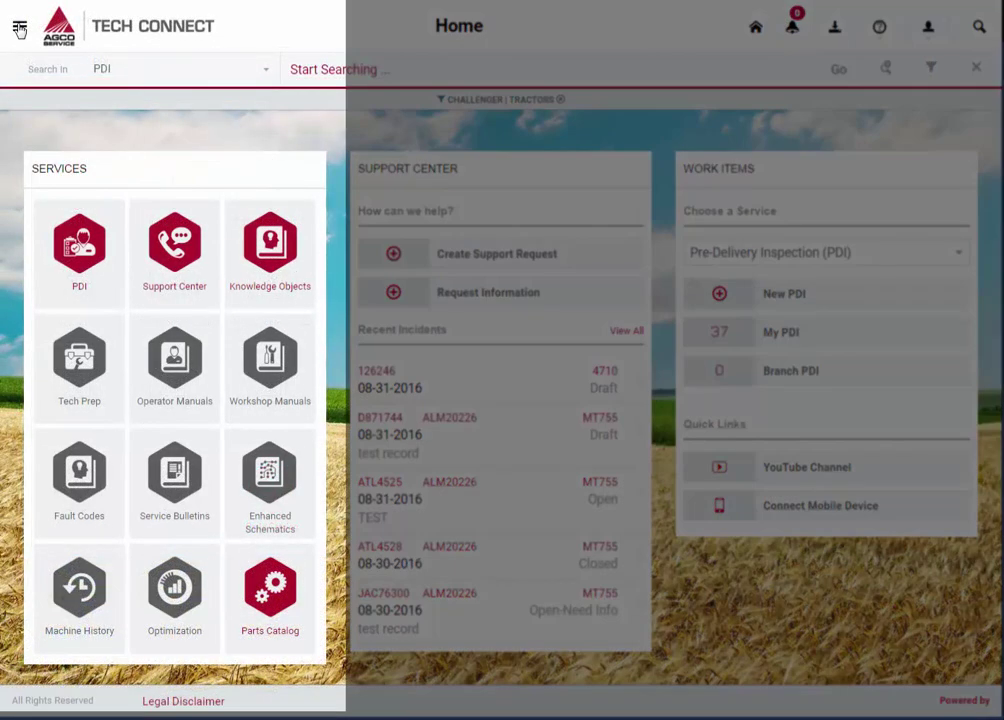
# Generate a mobile access code from Application > Mobile in the side menu.
pyautogui.click(19, 28)
pyautogui.scroll(-1, 128, 473)
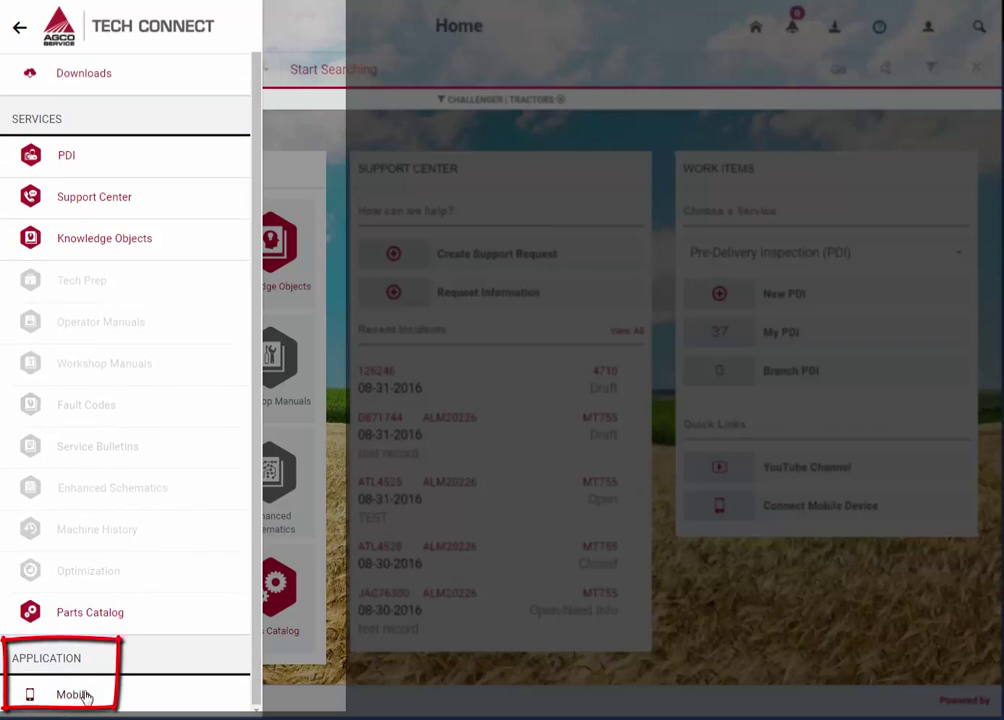
pyautogui.click(72, 694)
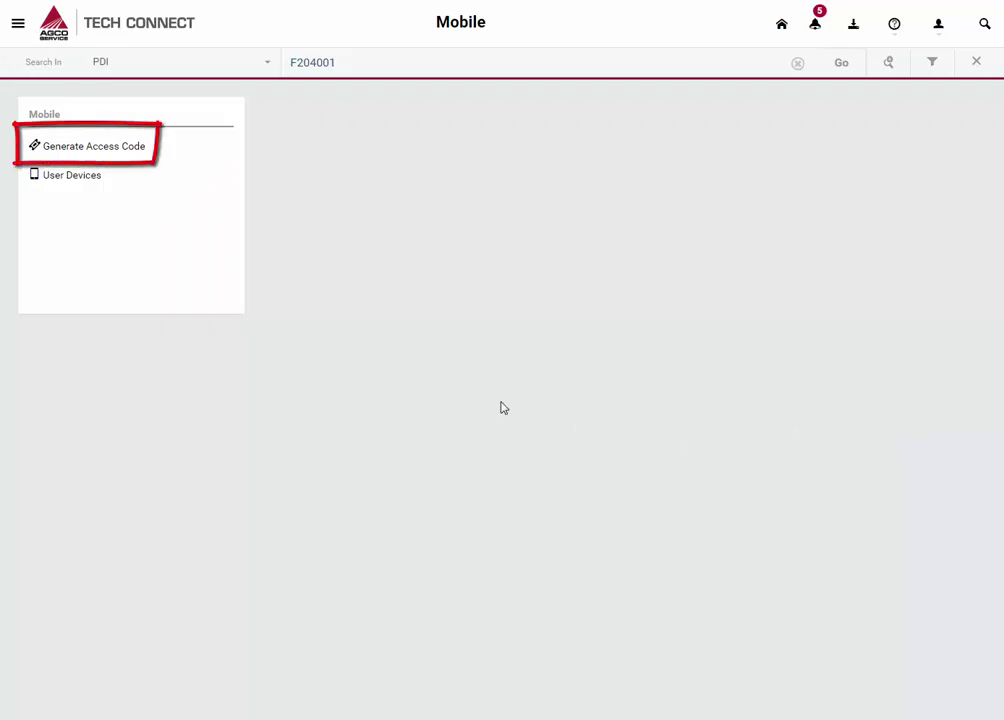
pyautogui.click(137, 152)
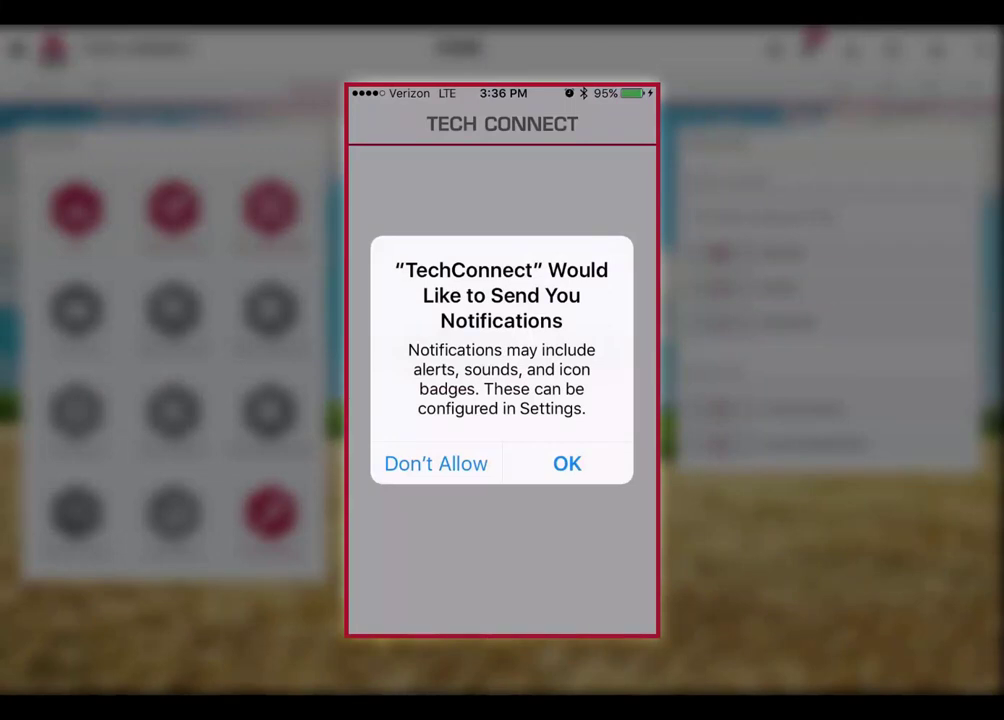
# Allow the TechConnect phone app to send notifications.
pyautogui.click(585, 461)
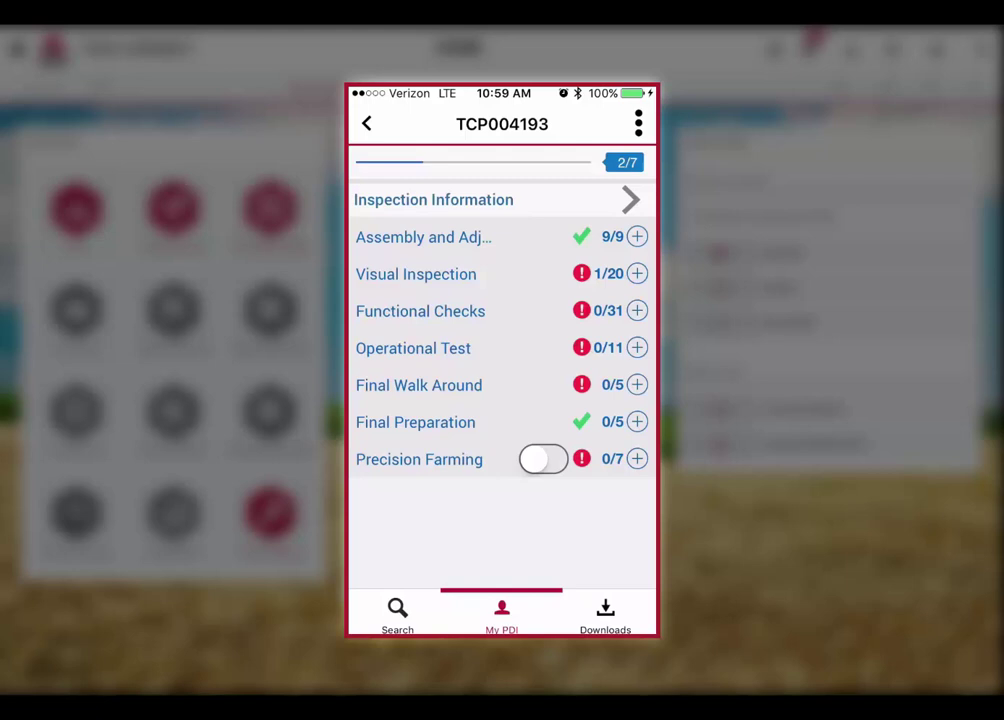
# Review the Visual Inspection Body/Chassis/Frame questions and the rusty bolts photo, then advance to the Cab question.
pyautogui.click(540, 272)
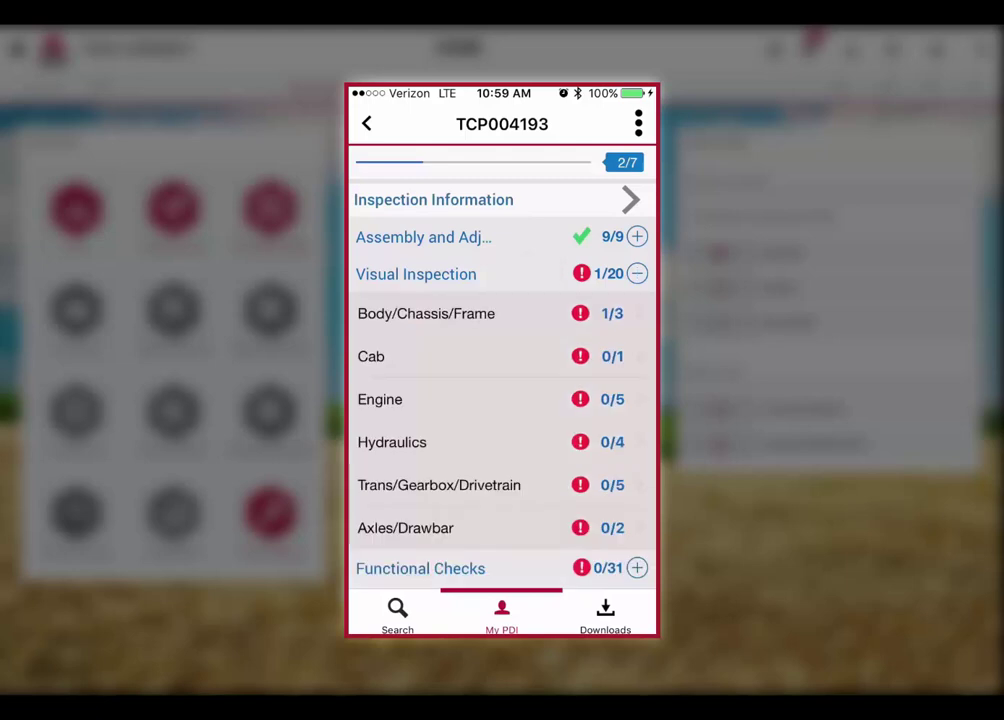
pyautogui.click(515, 312)
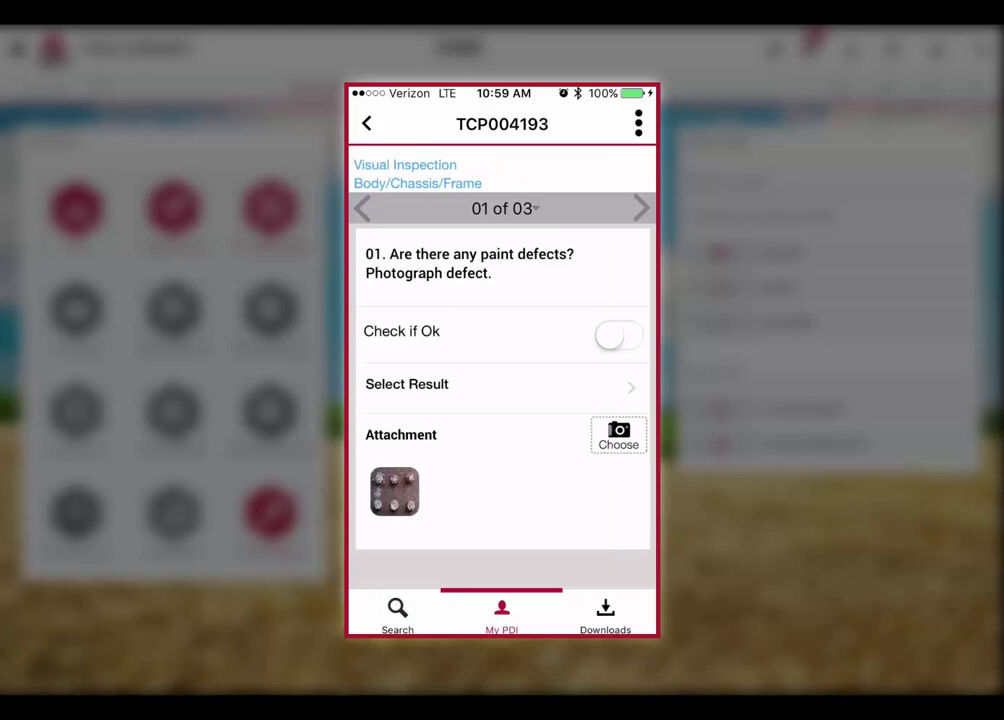
pyautogui.click(394, 491)
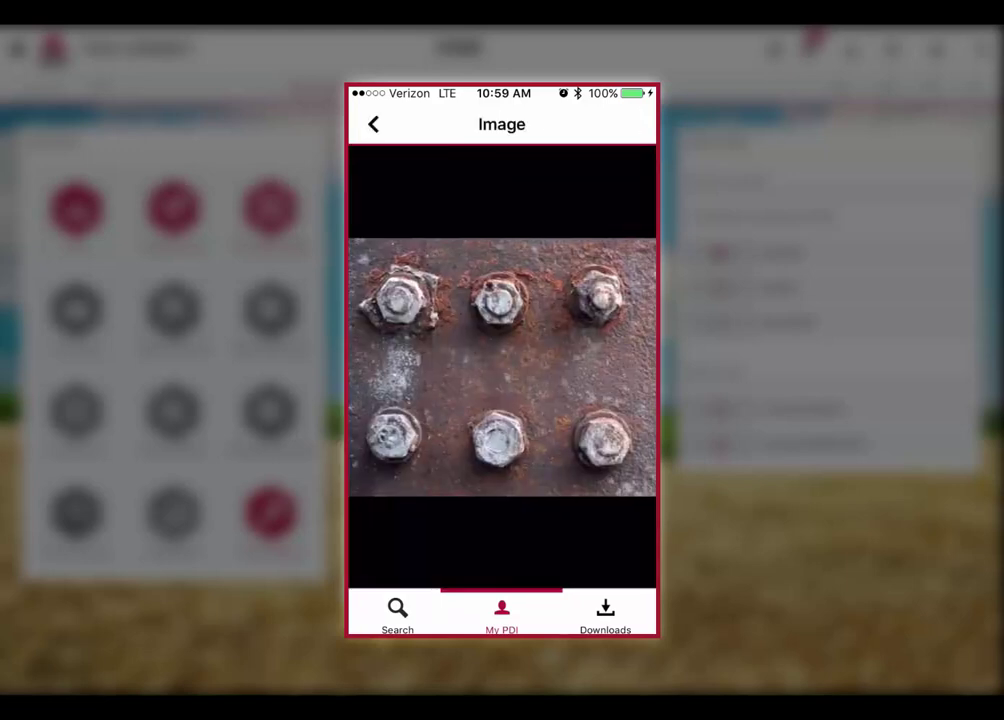
pyautogui.click(373, 124)
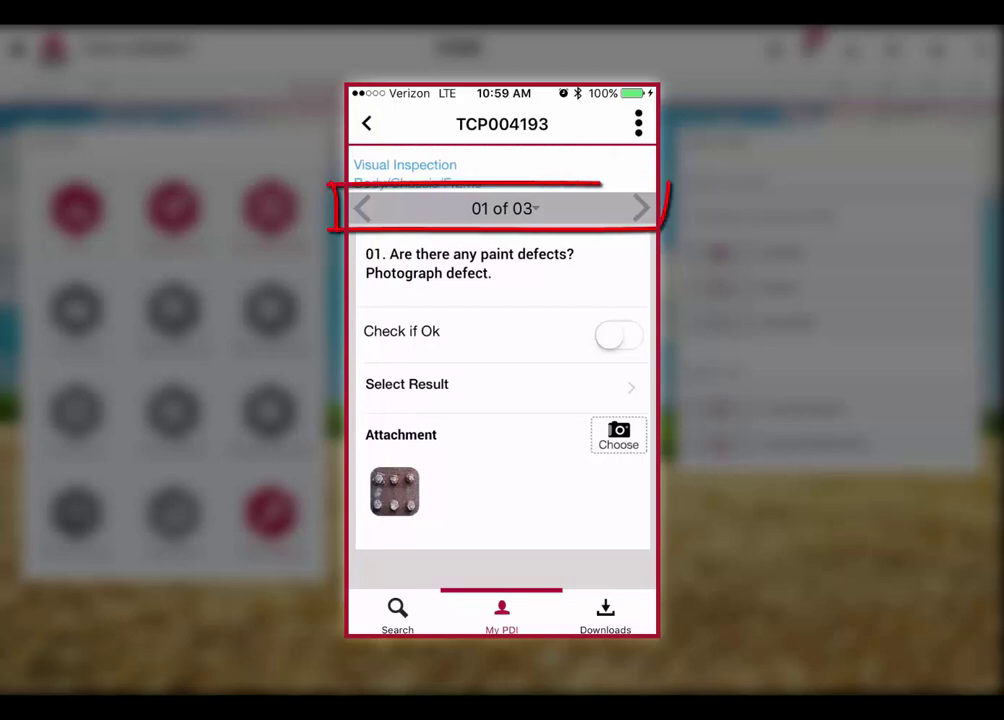
pyautogui.click(641, 207)
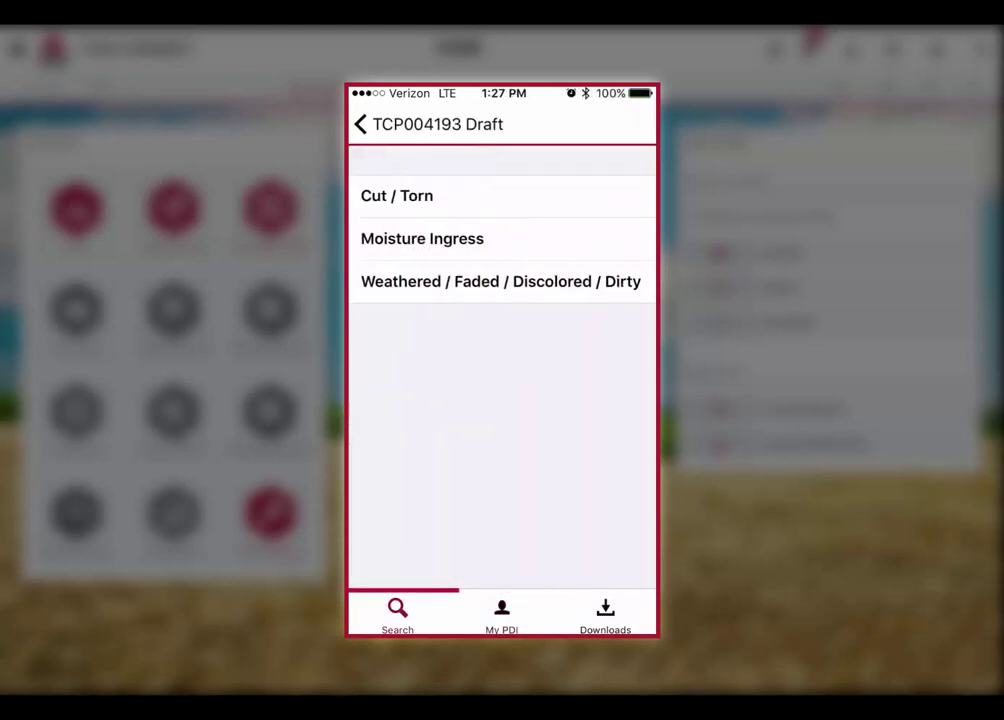
# Mark the Cab result Weathered / Faded / Discolored / Dirty and attach new photos of the cab controls and floor.
pyautogui.click(500, 281)
pyautogui.click(618, 415)
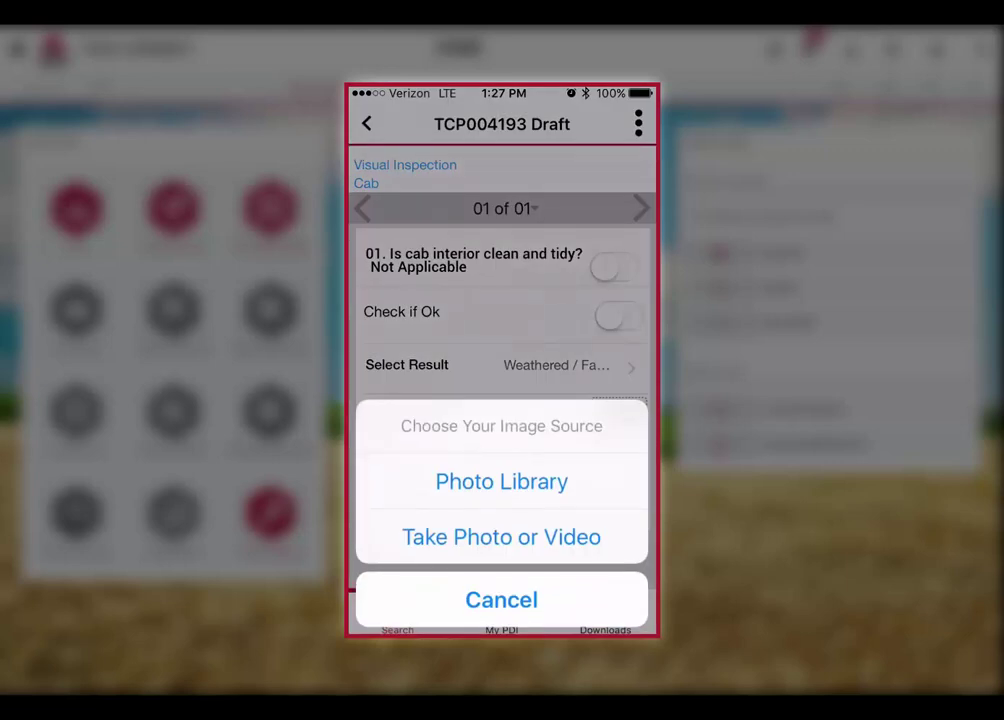
pyautogui.click(501, 537)
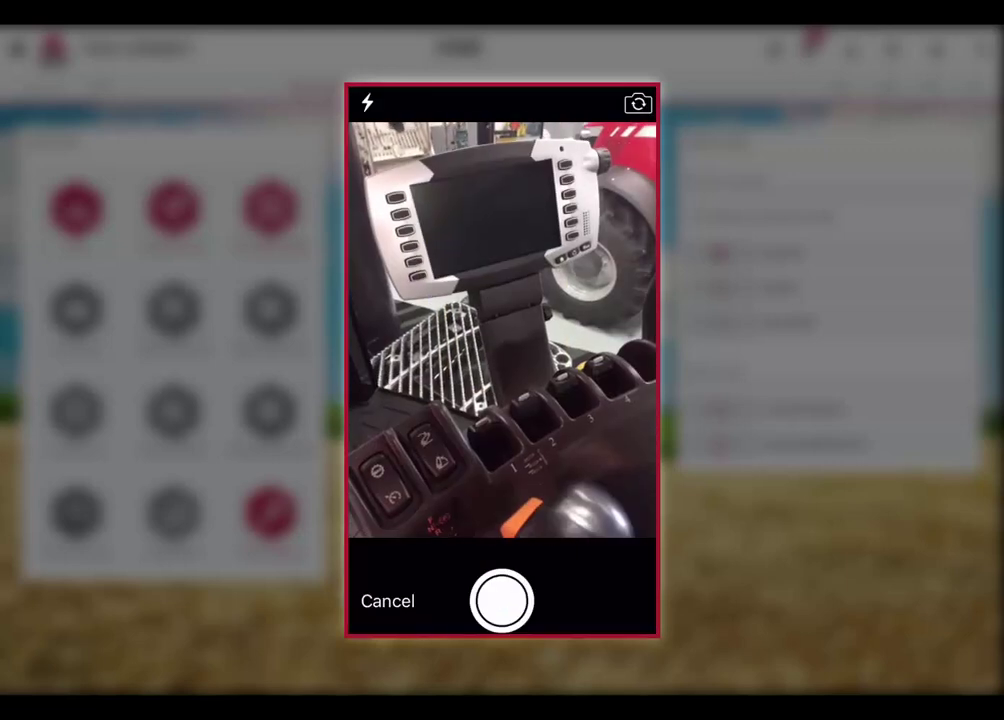
pyautogui.click(501, 601)
pyautogui.click(614, 599)
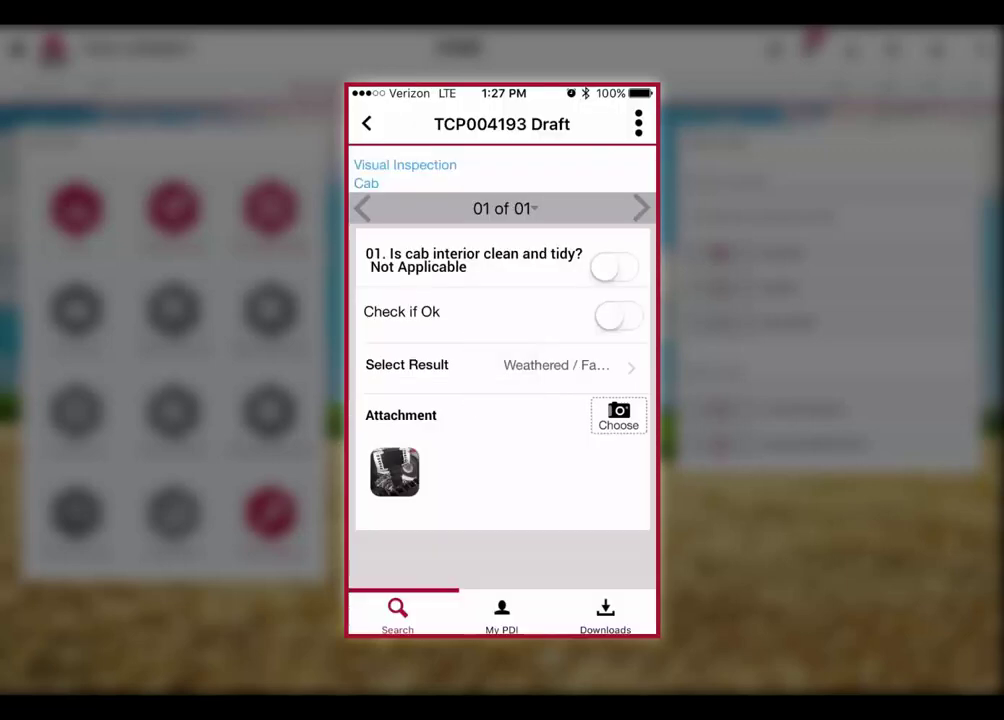
pyautogui.click(618, 414)
pyautogui.click(501, 537)
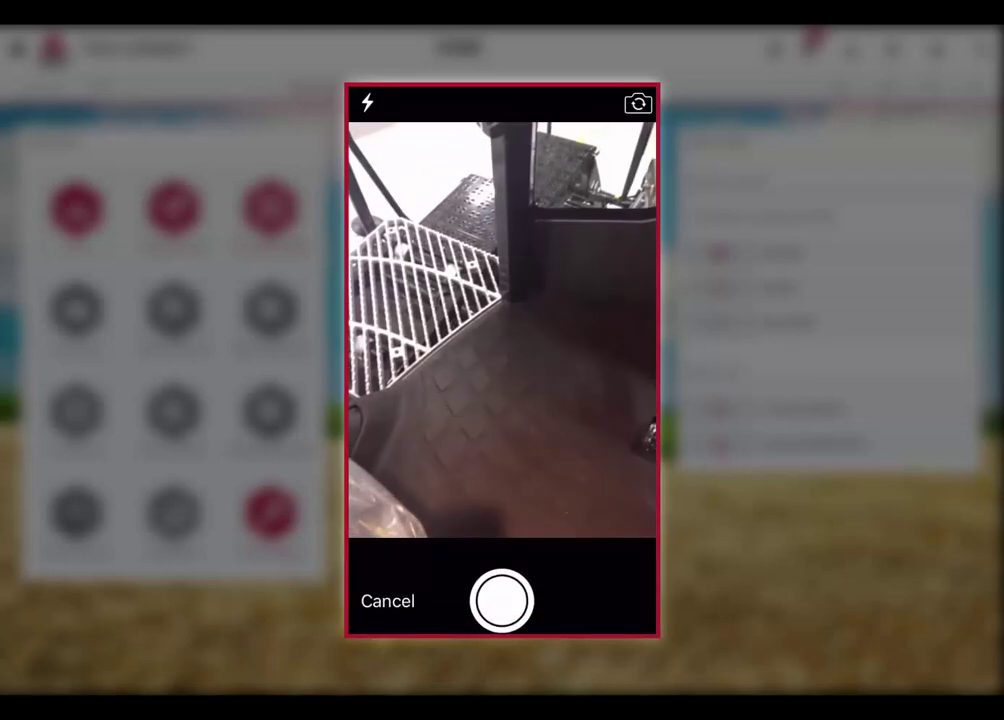
pyautogui.click(501, 601)
pyautogui.click(605, 600)
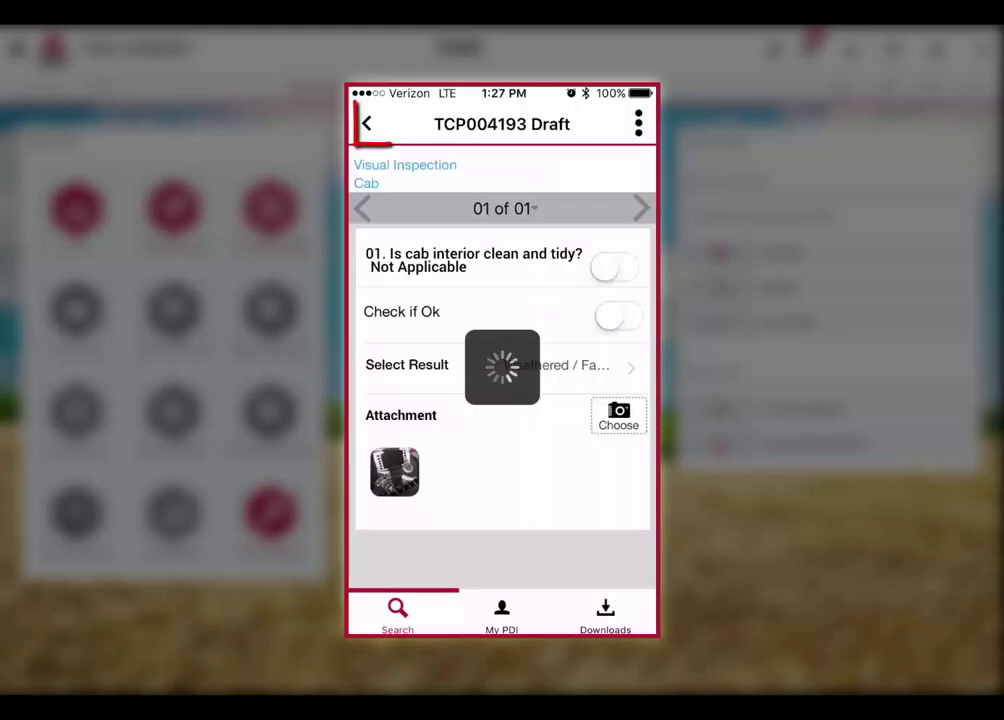
# Save the TCP004193 draft from the section list and acknowledge the Saved Successfully alert.
pyautogui.click(367, 123)
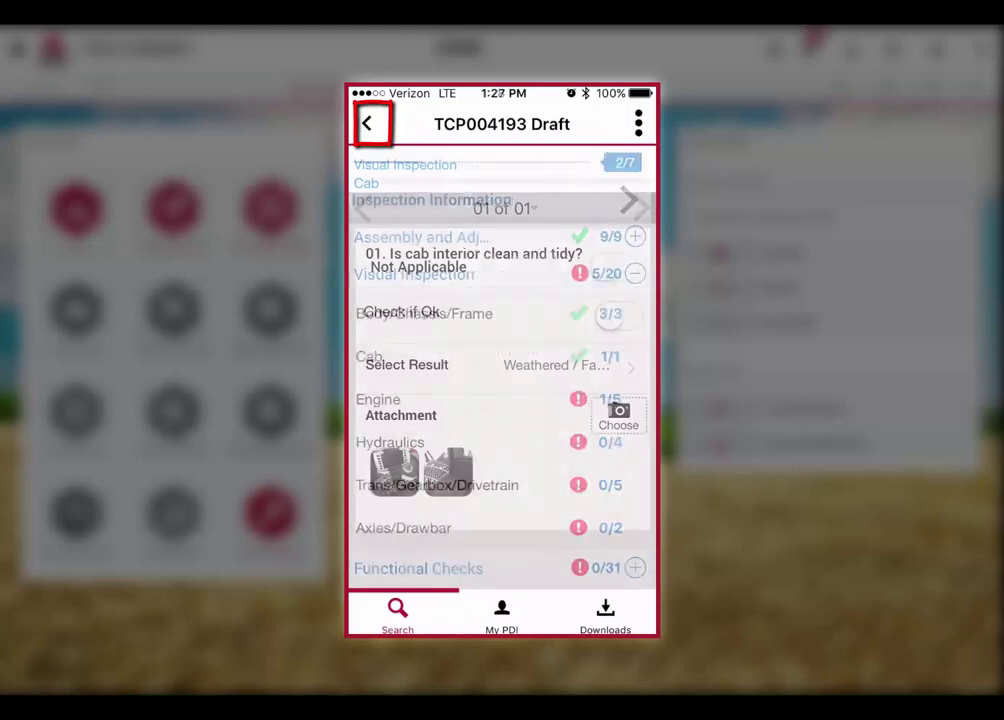
pyautogui.scroll(-4, 549, 449)
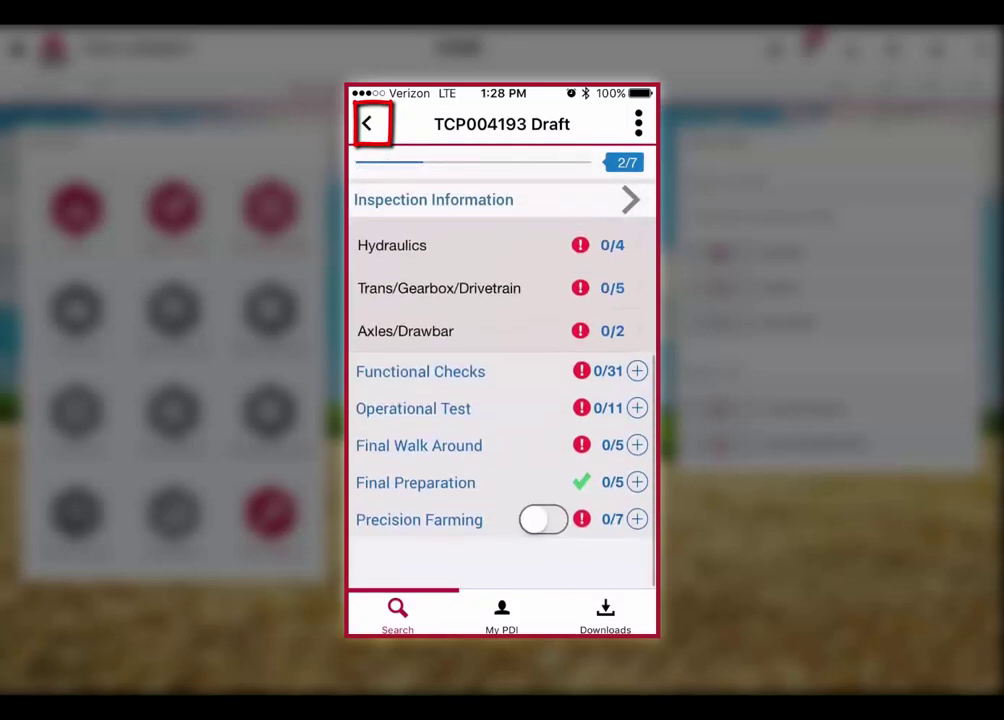
pyautogui.scroll(3, 529, 487)
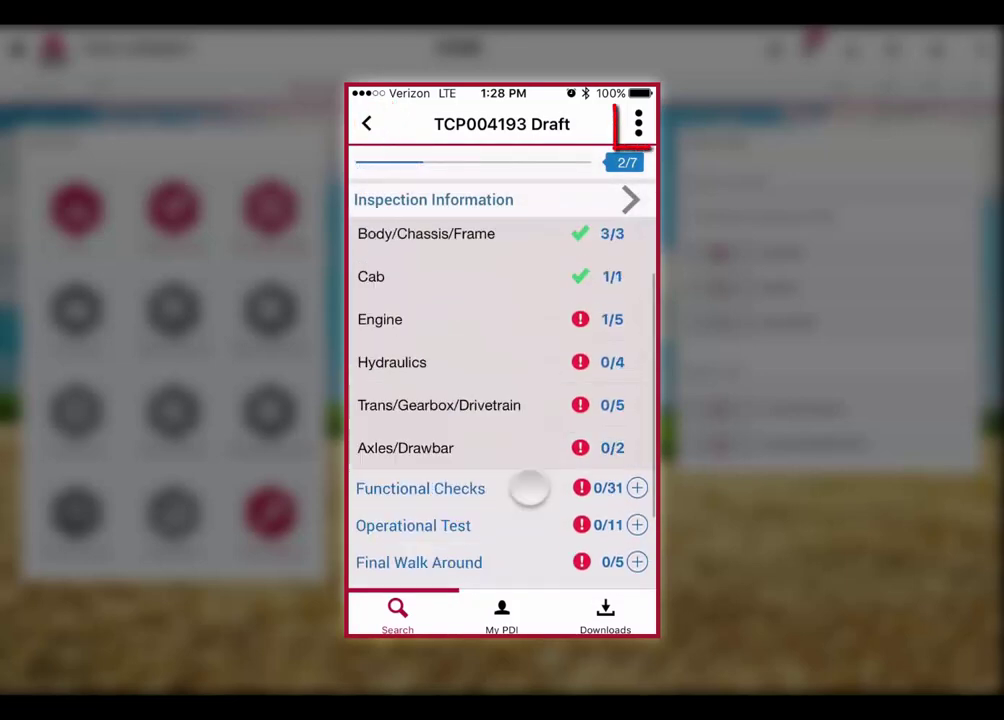
pyautogui.click(638, 124)
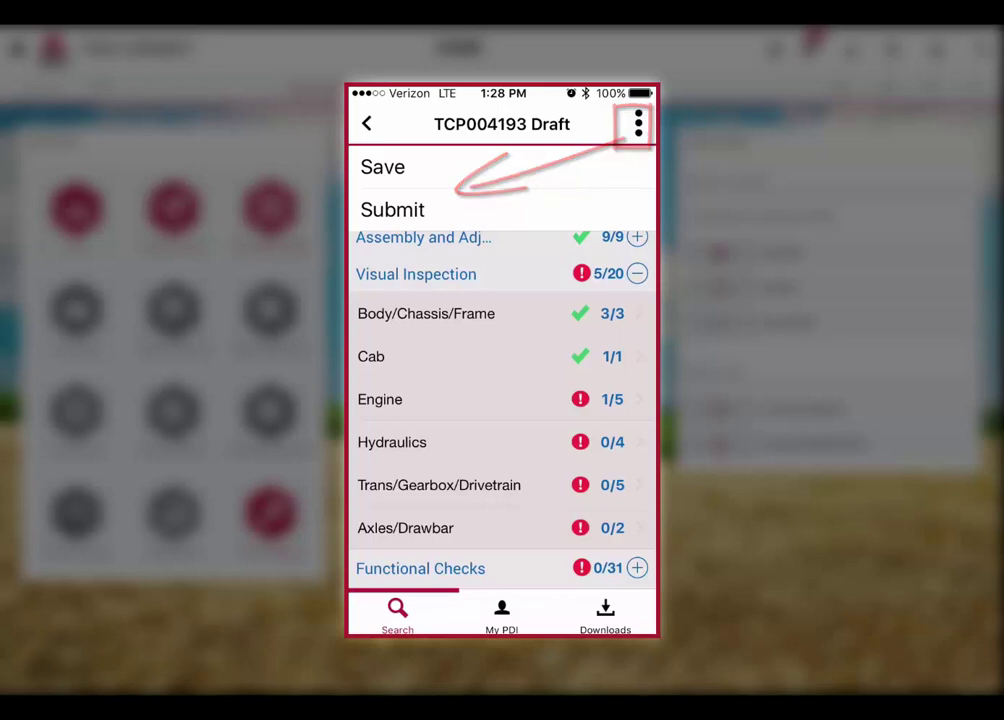
pyautogui.click(439, 166)
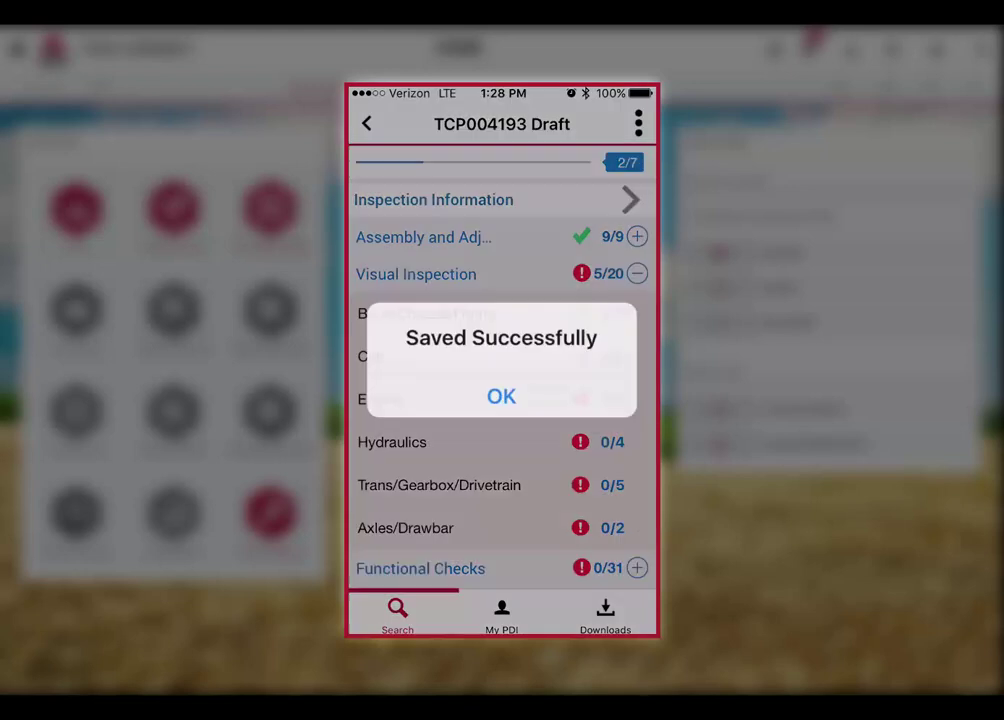
pyautogui.click(569, 390)
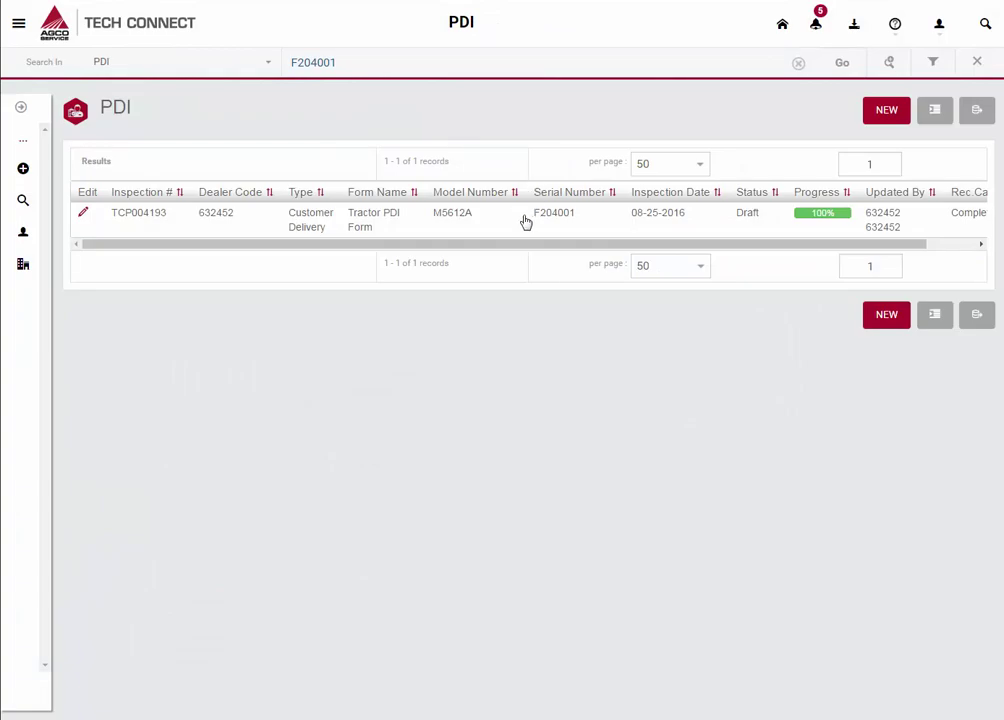
# Open inspection TCP004193 from the PDI results, make it editable, and submit it.
pyautogui.click(526, 221)
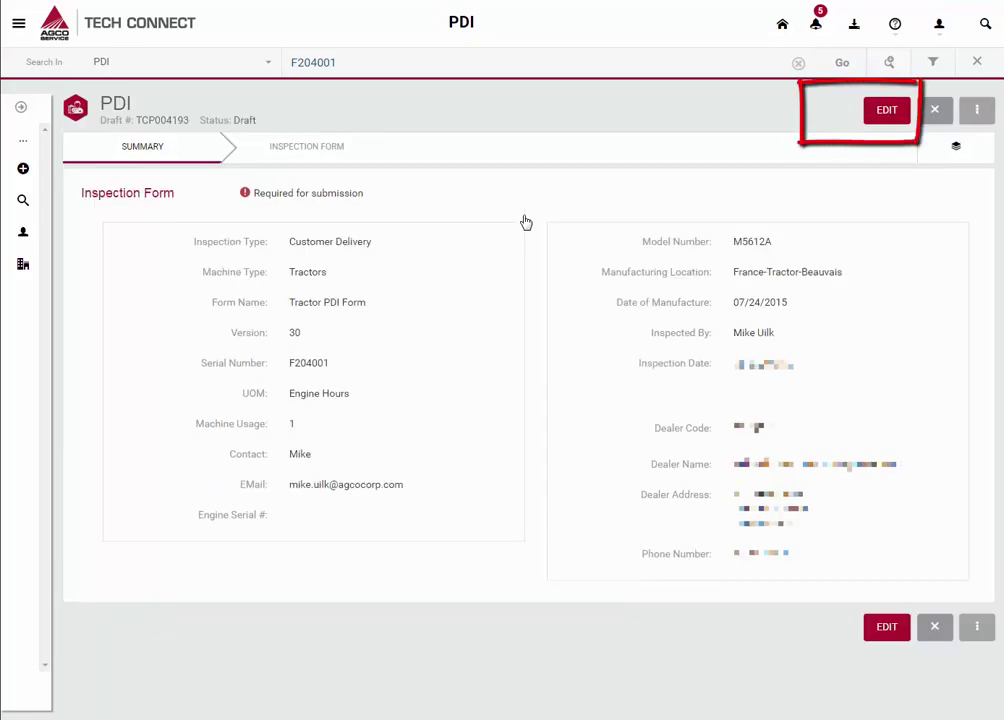
pyautogui.click(903, 121)
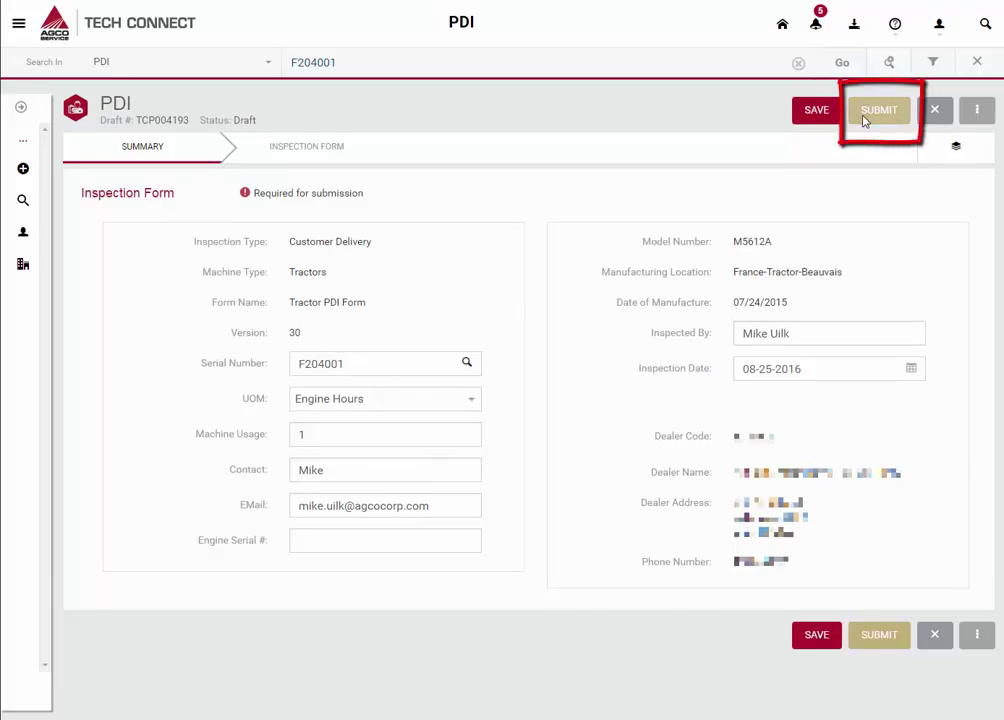
pyautogui.click(866, 118)
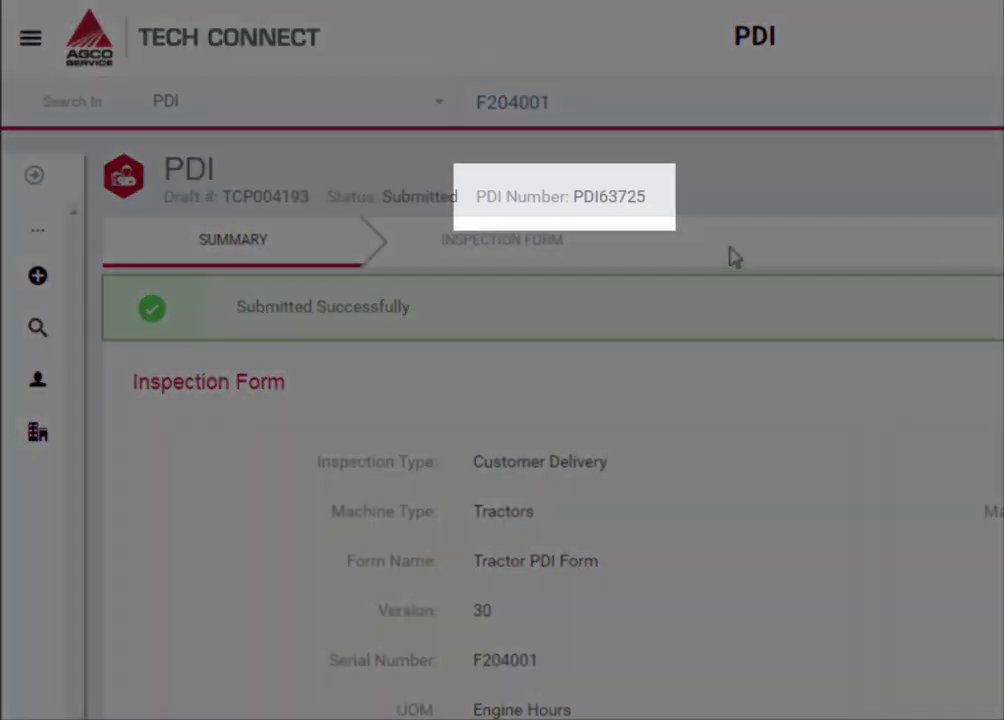
# Select the new PDI number PDI63725.
pyautogui.moveTo(650, 211); pyautogui.dragTo(578, 206)
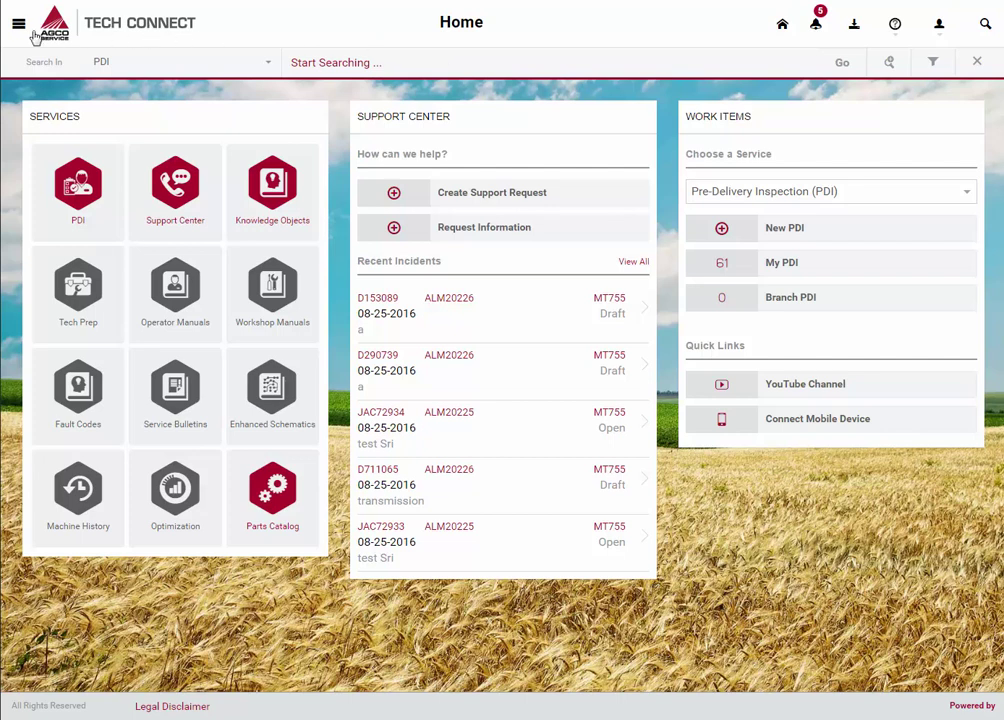
# Apply a Challenger > Tractors > MT700C Srs. Tractor product filter to the Knowledge Objects results.
pyautogui.click(19, 27)
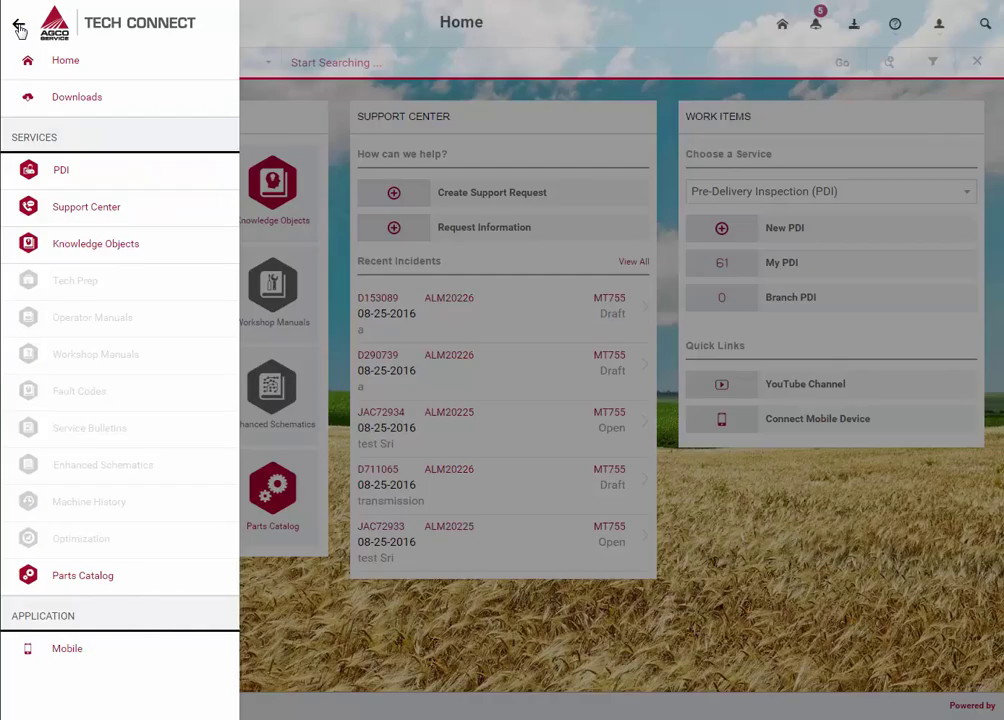
pyautogui.click(115, 251)
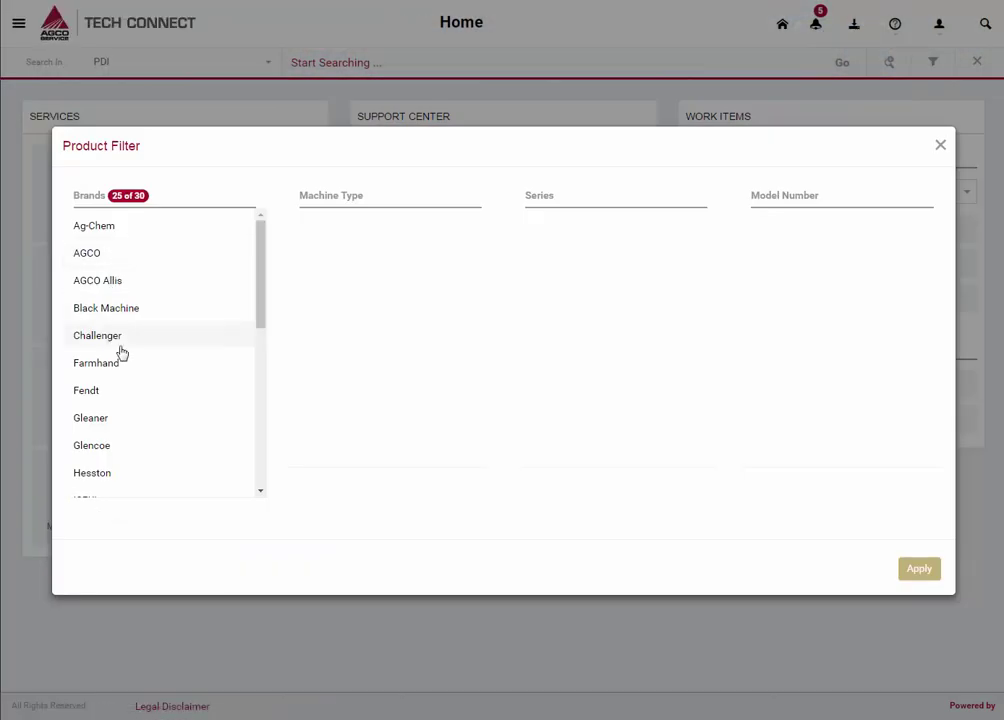
pyautogui.click(160, 344)
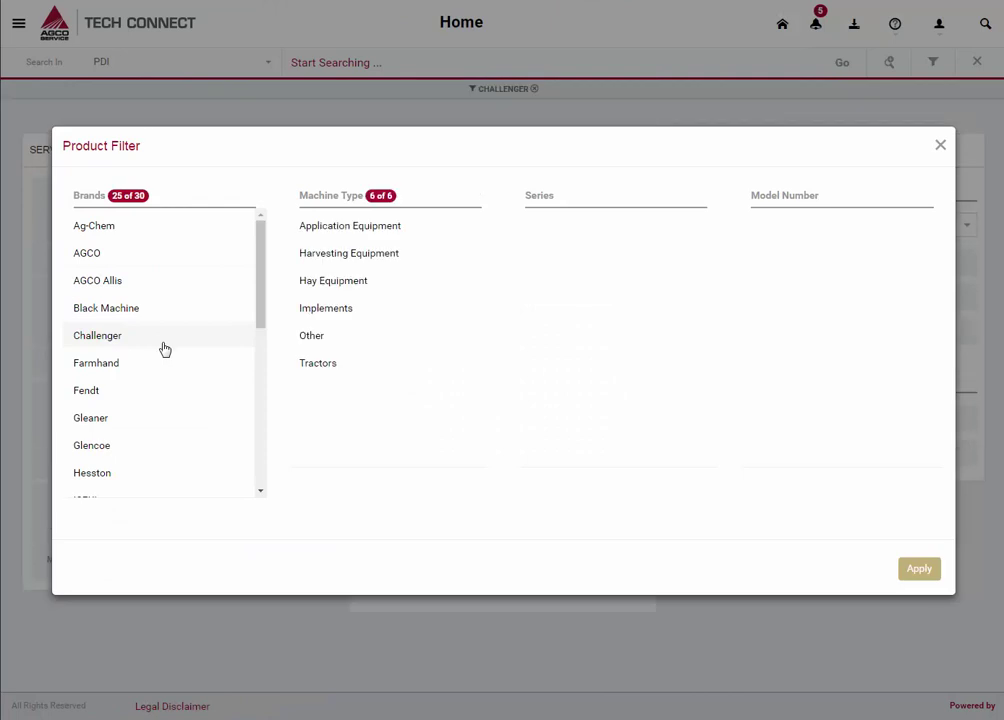
pyautogui.click(376, 376)
pyautogui.scroll(-5, 644, 360)
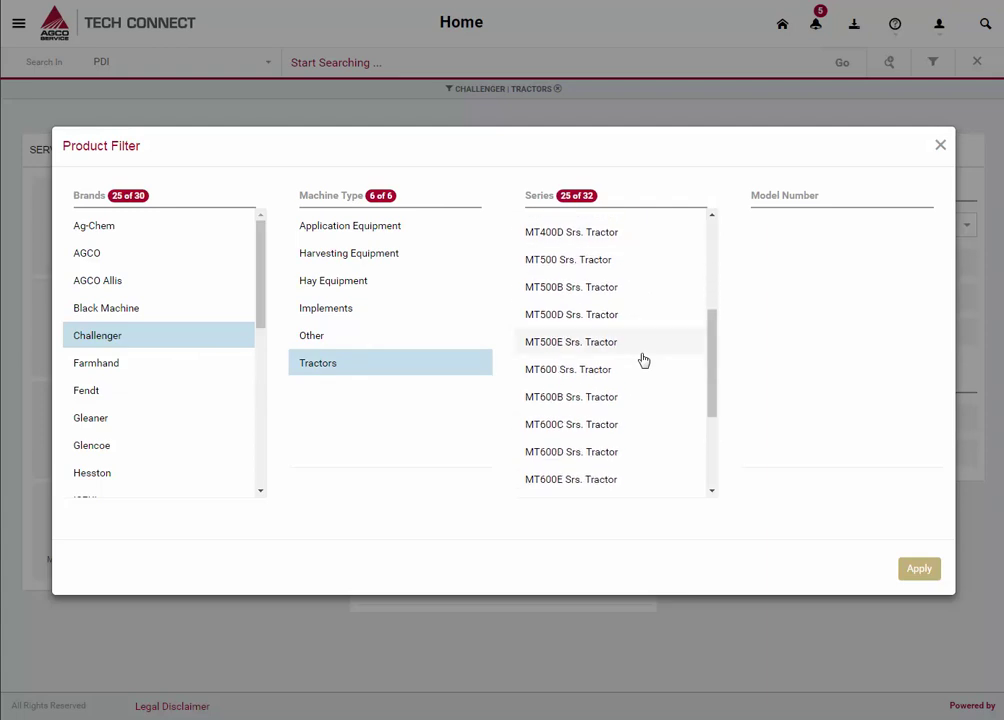
pyautogui.scroll(-3, 644, 360)
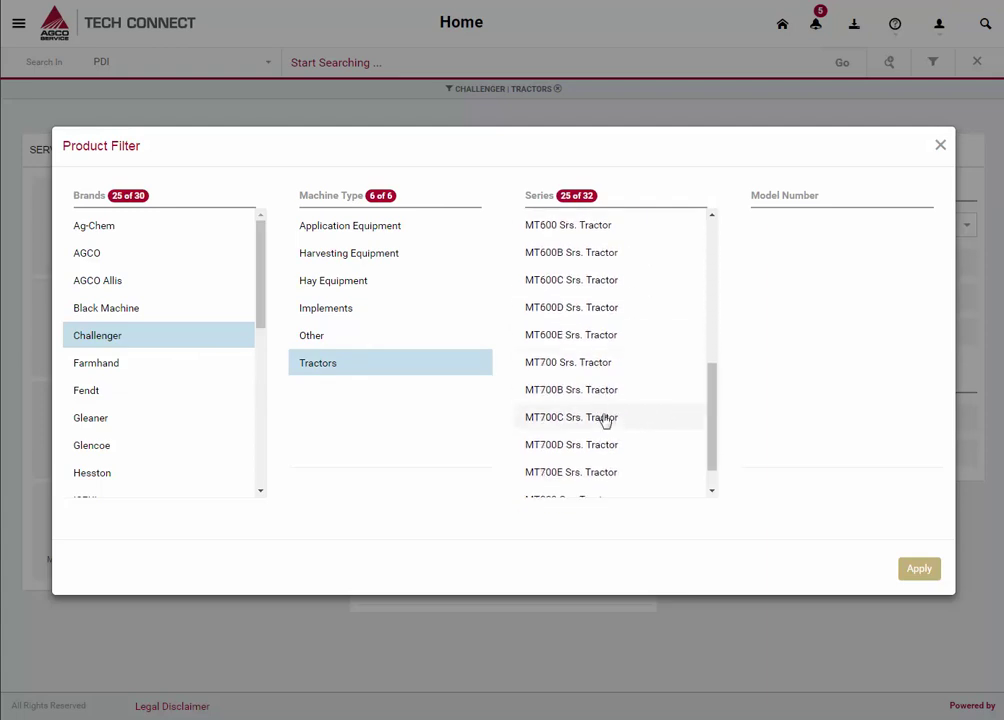
pyautogui.click(605, 421)
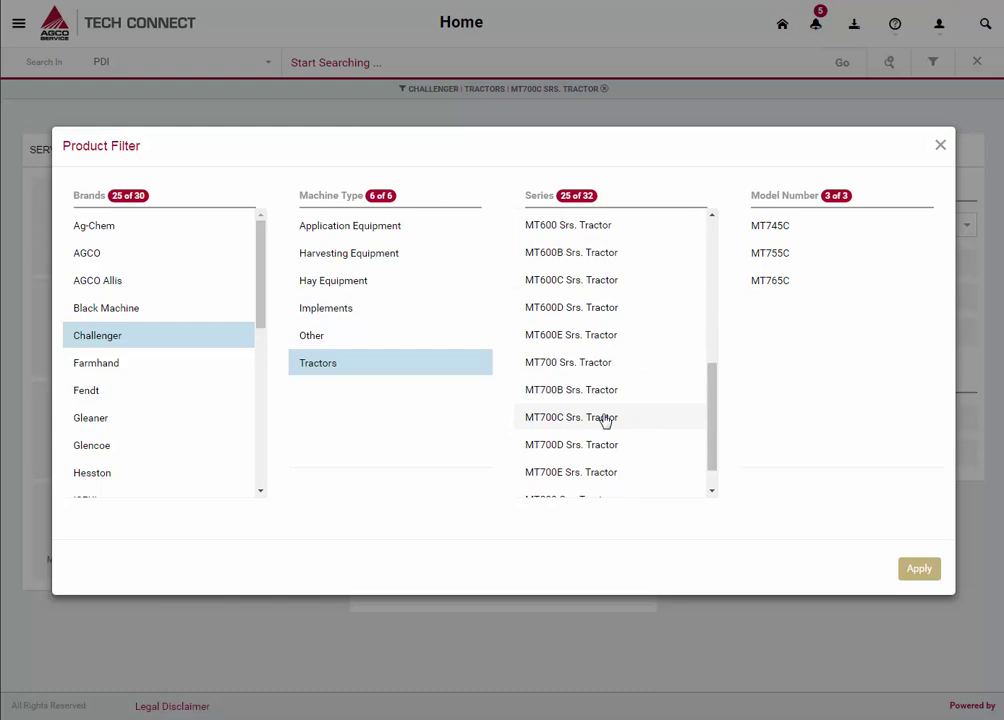
pyautogui.click(919, 575)
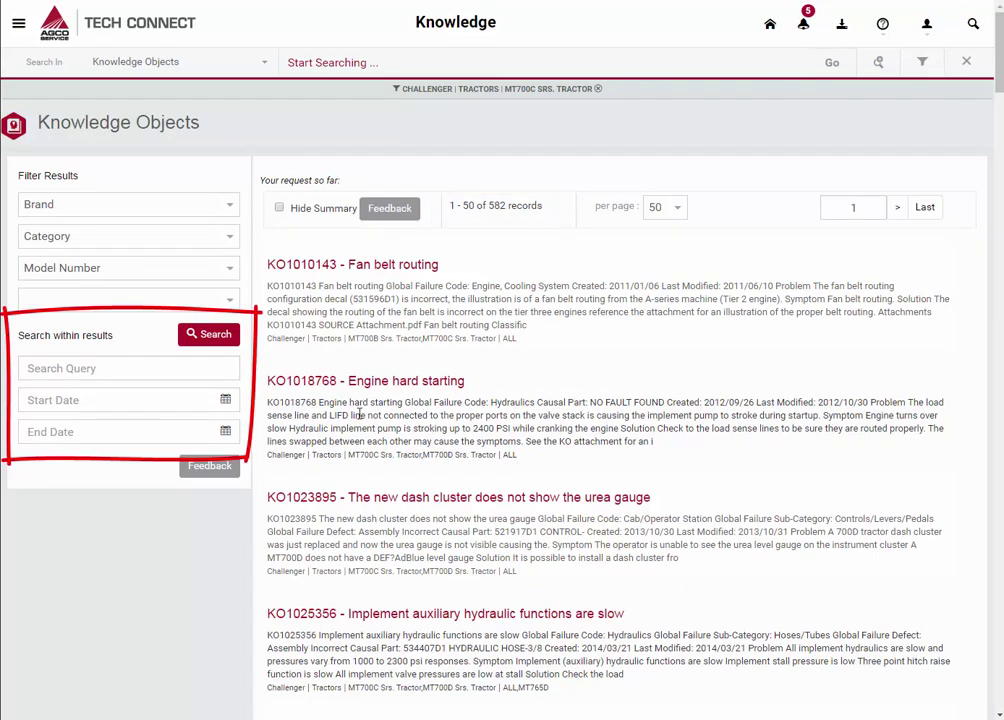
# Search the Knowledge Objects results for 'track tension'.
pyautogui.click(88, 367)
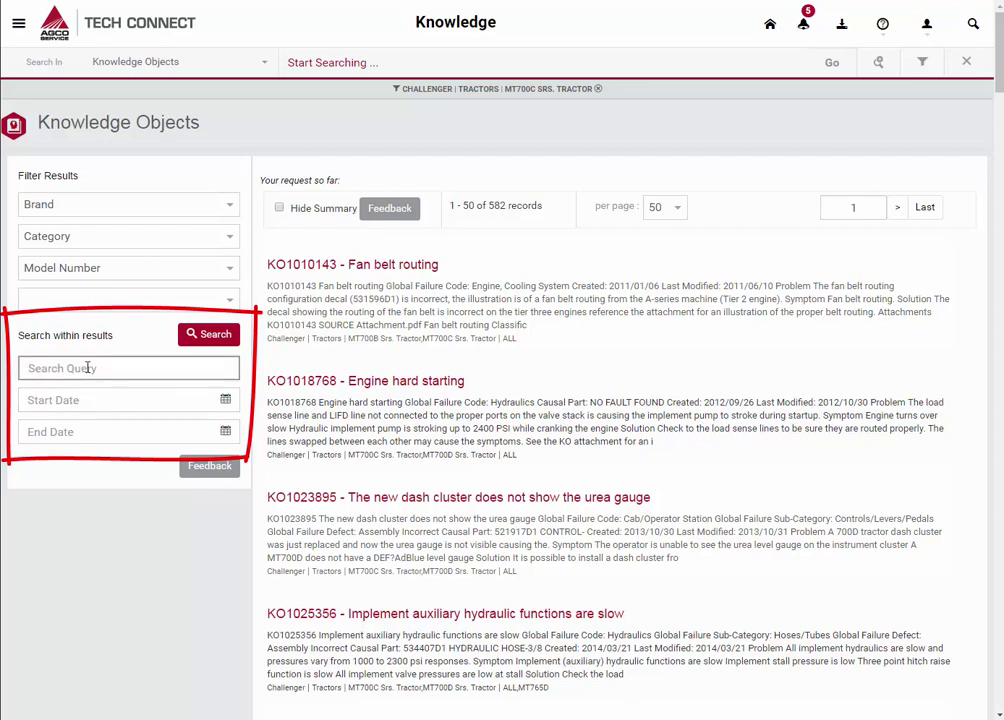
pyautogui.write('track tension')
pyautogui.click(198, 337)
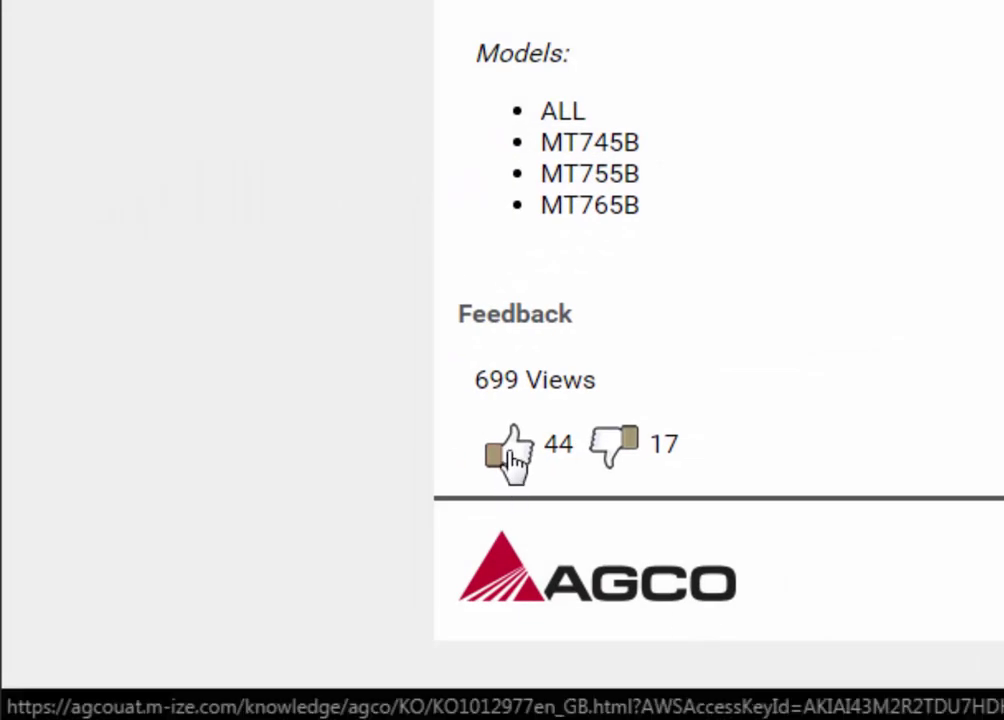
# Like KO1012977, then dislike it with comment 'I have followed these steps, problem still exists.'.
pyautogui.click(512, 460)
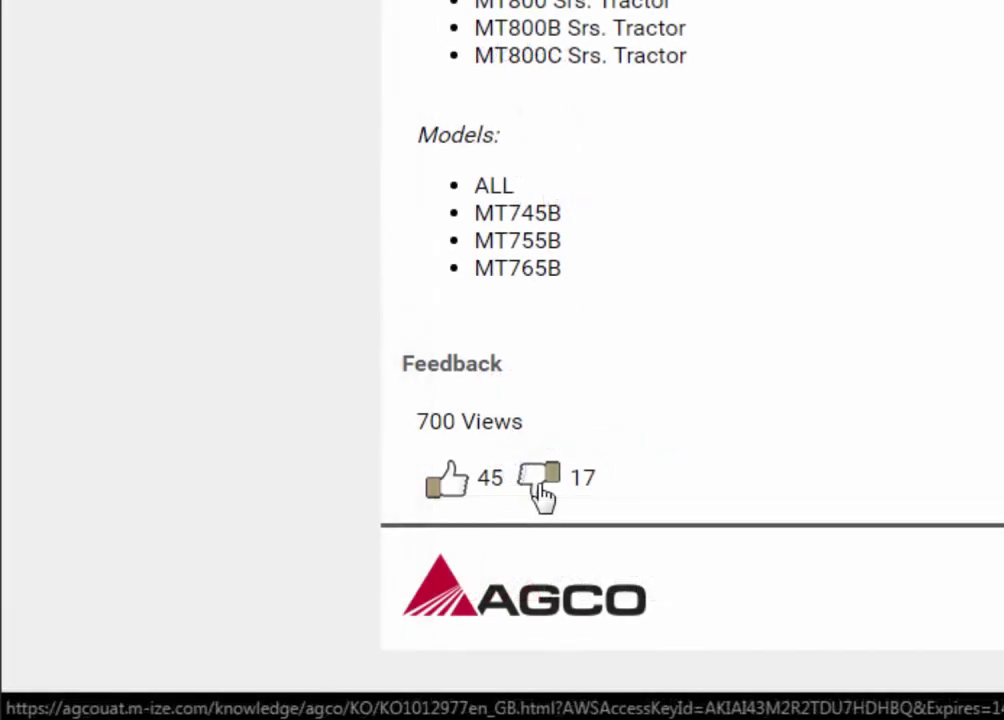
pyautogui.click(540, 490)
pyautogui.click(706, 483)
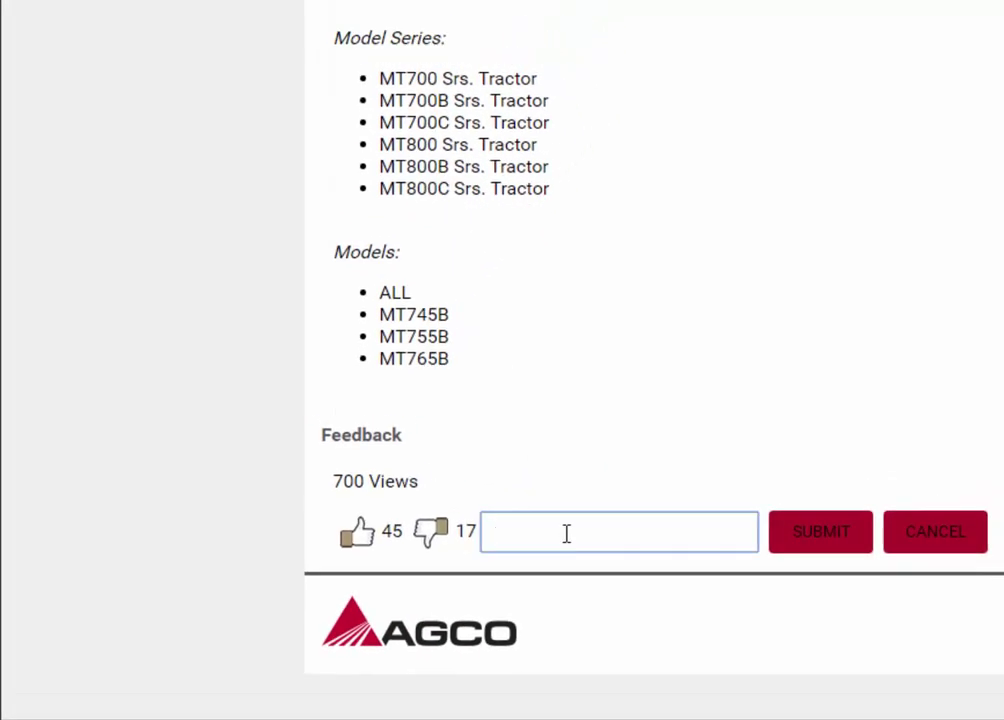
pyautogui.write('I have followed these s')
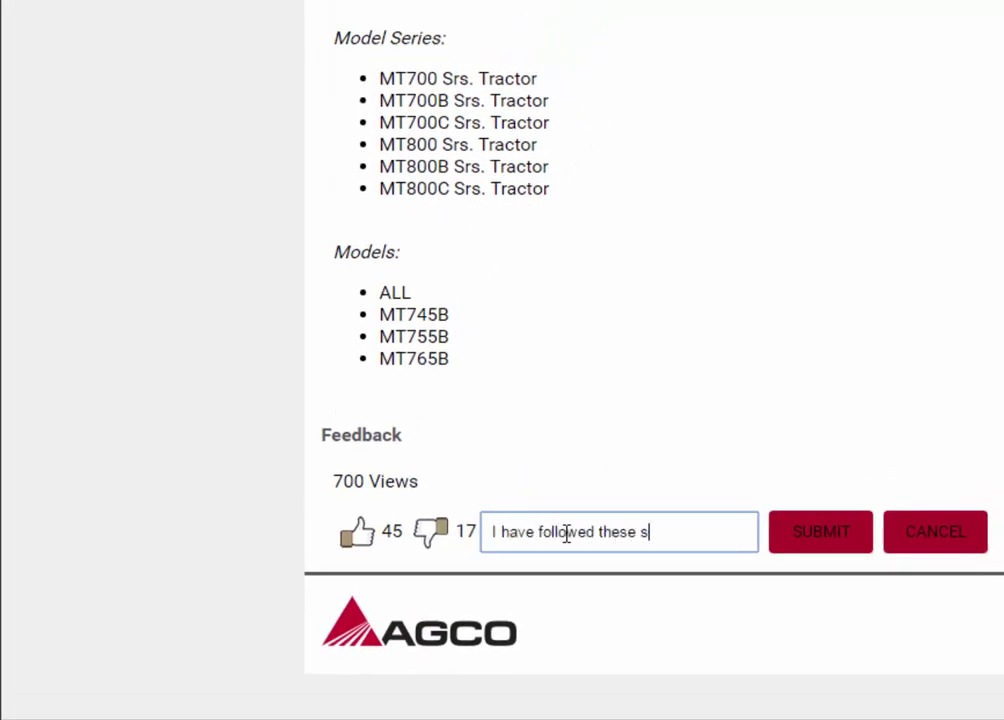
pyautogui.write('teps, problem still exists.')
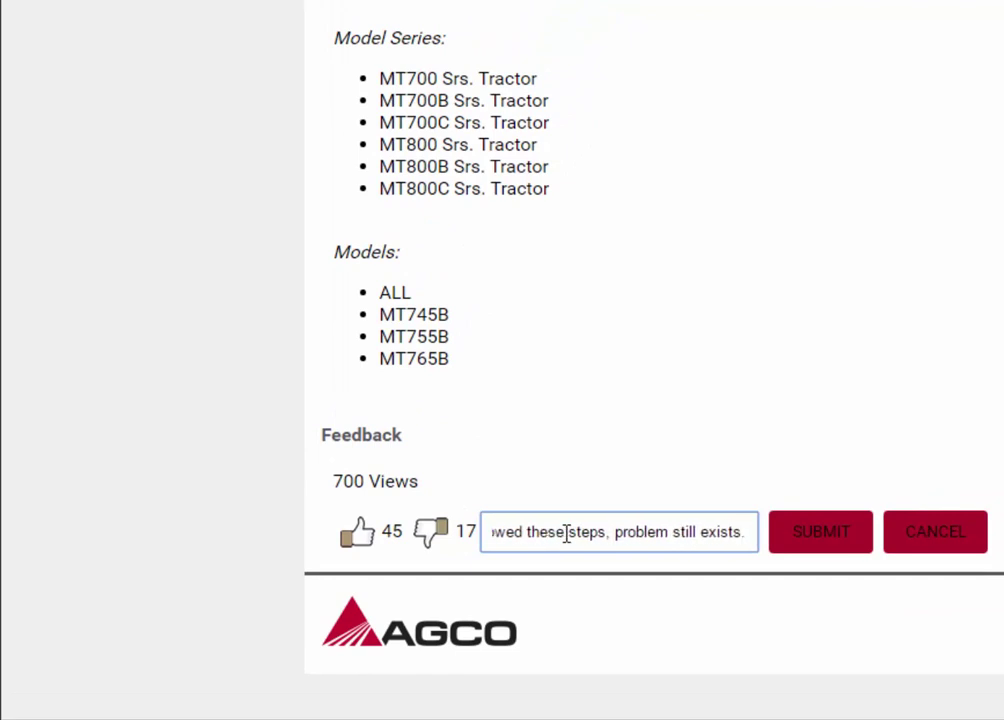
pyautogui.click(809, 538)
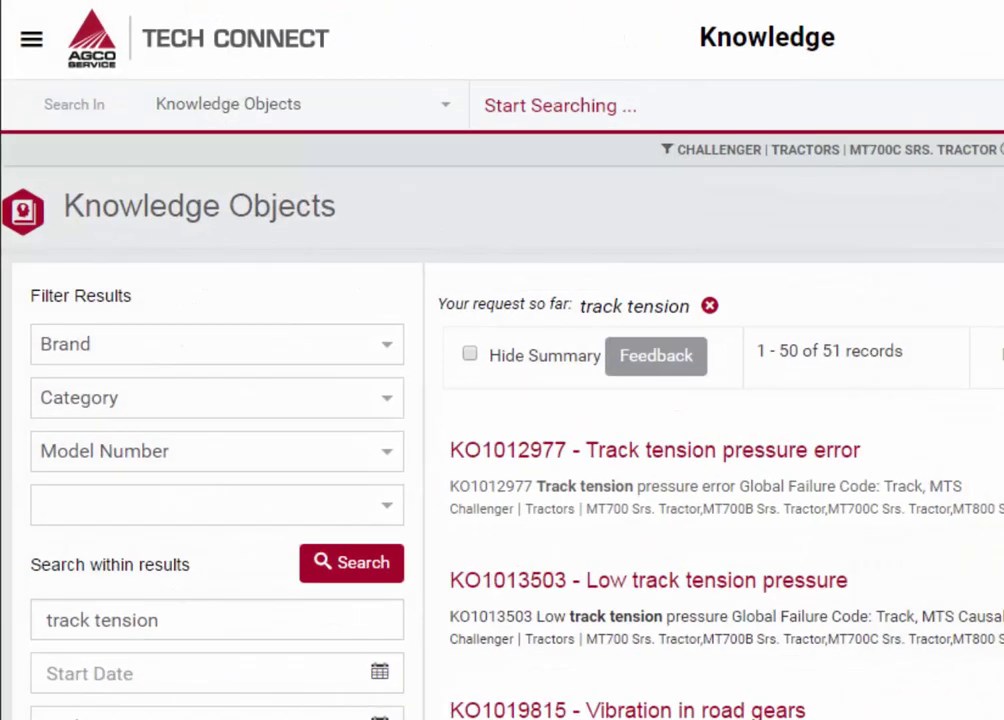
pyautogui.click(435, 104)
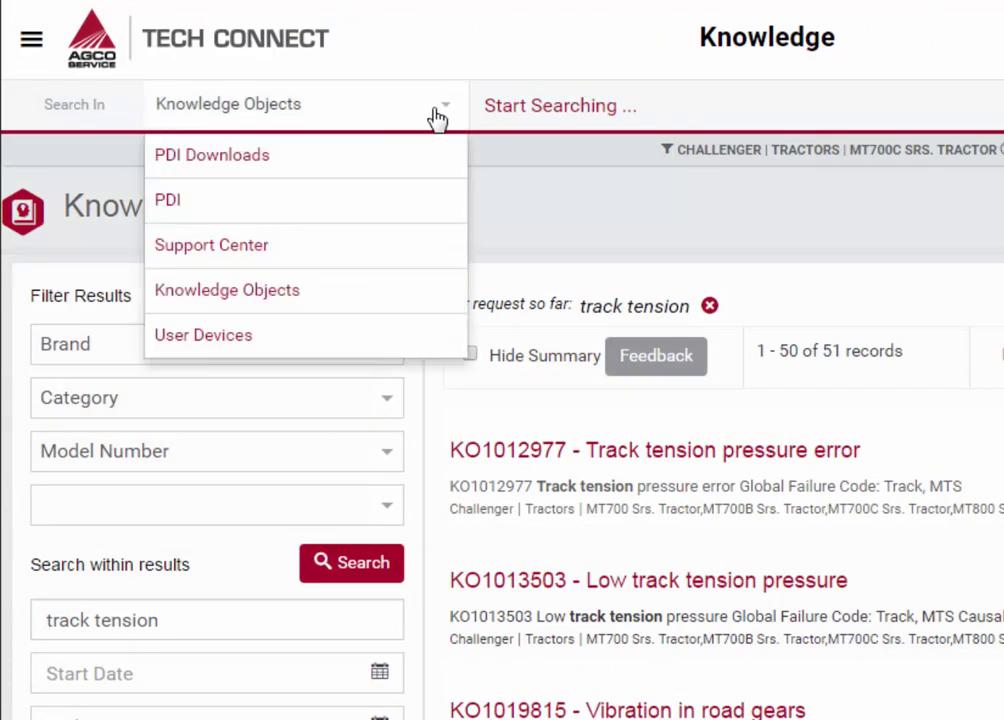
pyautogui.click(352, 292)
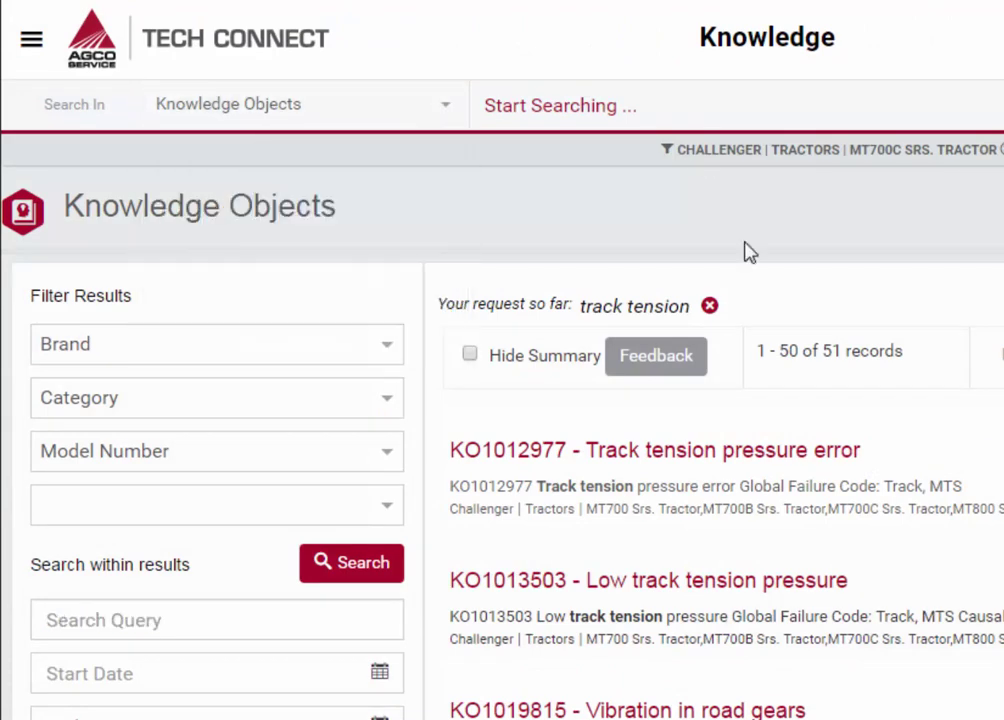
# Clear the 'track tension' search term.
pyautogui.click(709, 307)
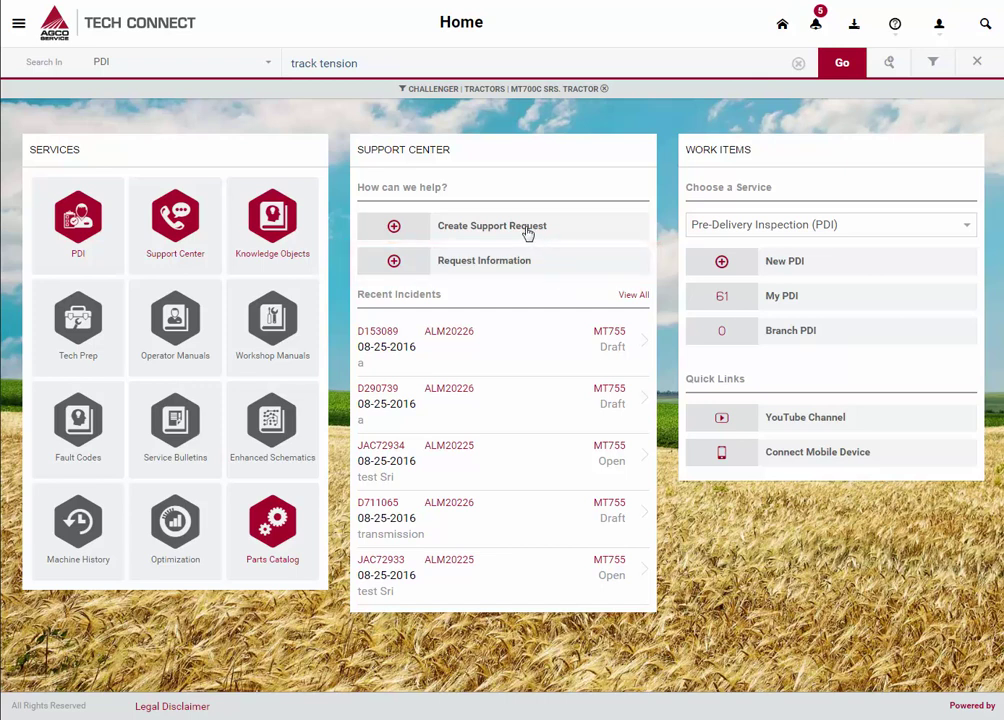
# Start a new support request and select tractor ALM20226 by searching serial 20226.
pyautogui.click(529, 233)
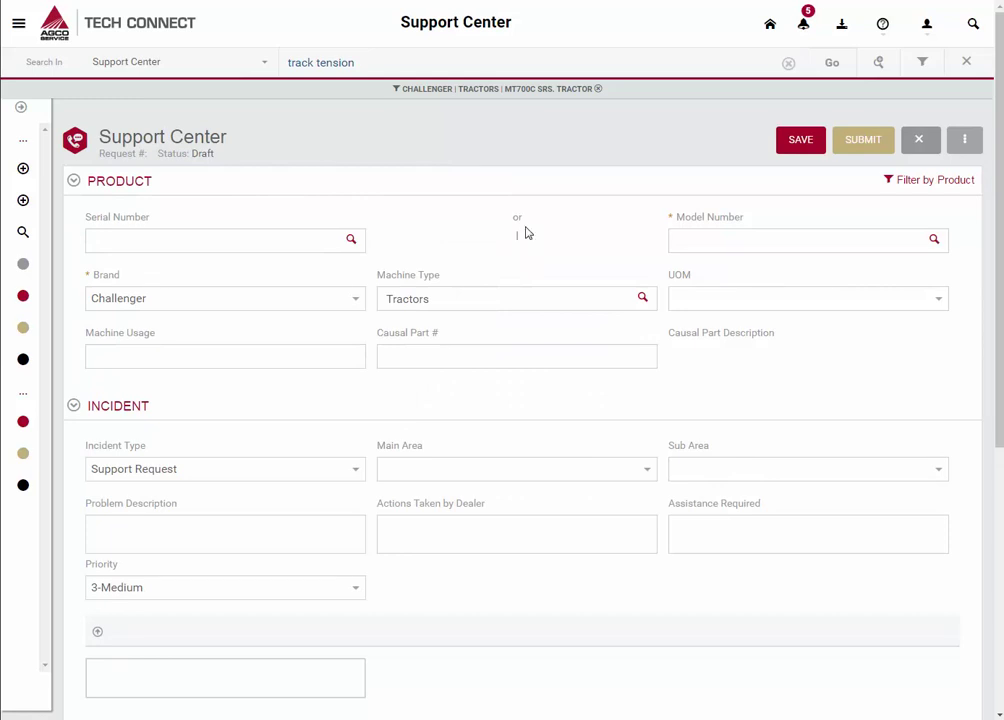
pyautogui.click(293, 241)
pyautogui.write('20226')
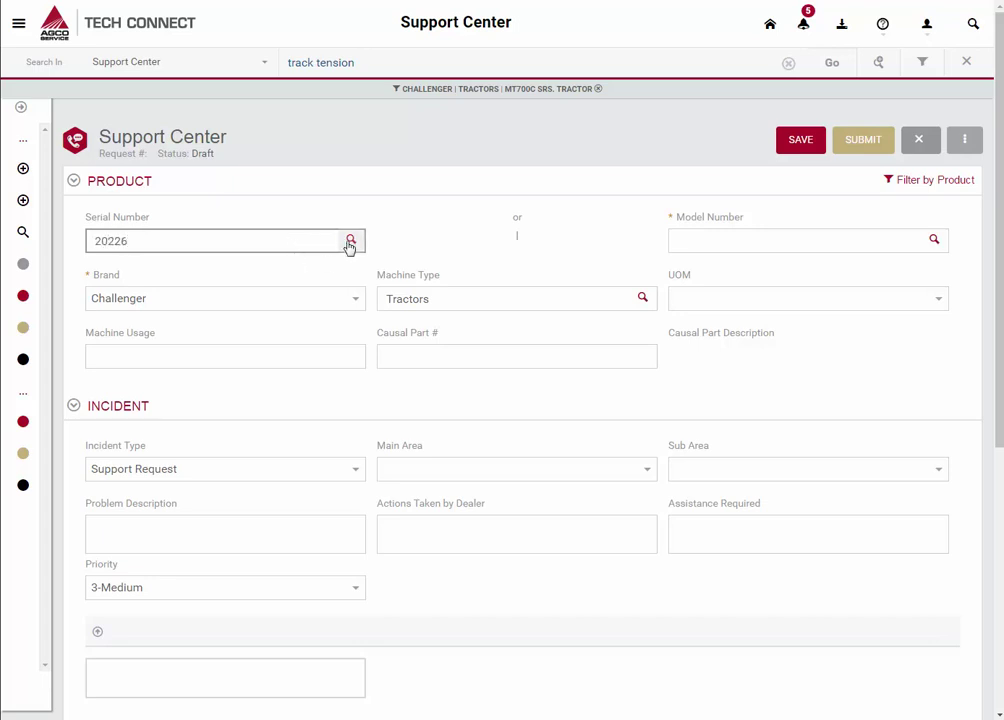
pyautogui.click(350, 243)
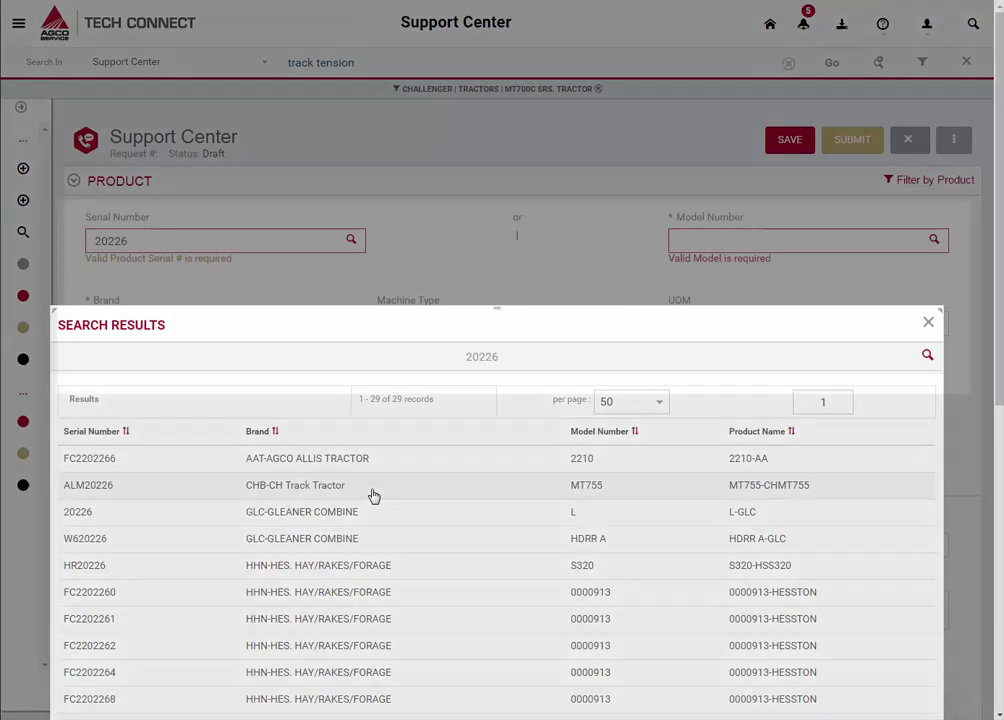
pyautogui.click(373, 497)
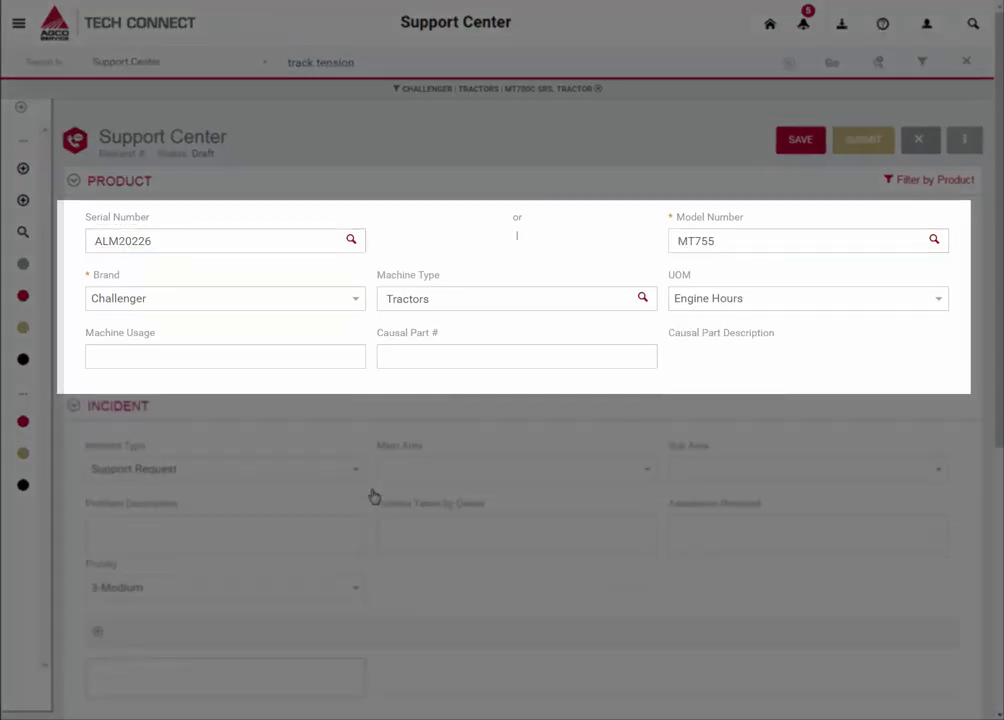
# Enter machine usage 200 hours and causal part number 200-4351 (VALVE).
pyautogui.click(230, 354)
pyautogui.write('200')
pyautogui.press('Tab')
pyautogui.write('200-4351')
pyautogui.press('Tab')
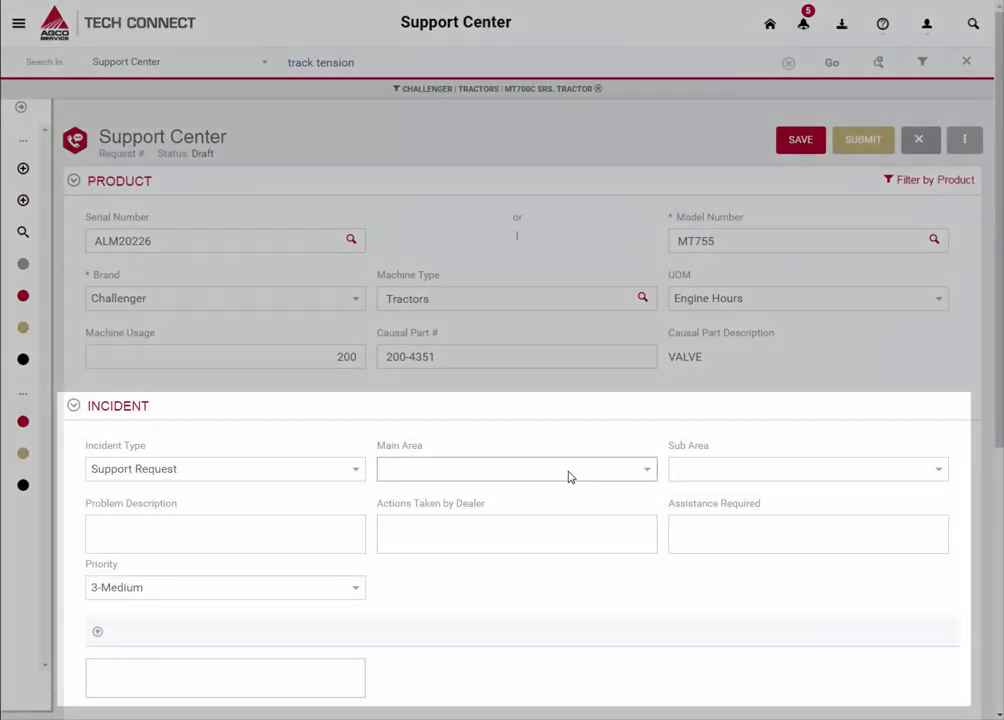
pyautogui.click(569, 477)
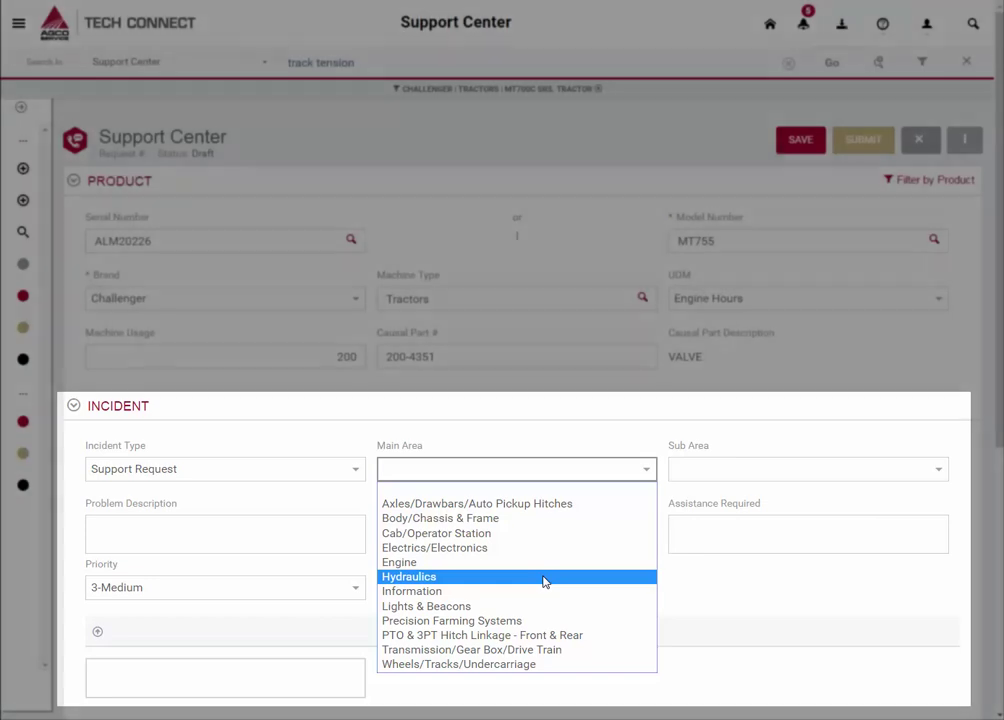
# Set the main problem area to Hydraulics and review the suggested Hitch raises support topic.
pyautogui.click(544, 577)
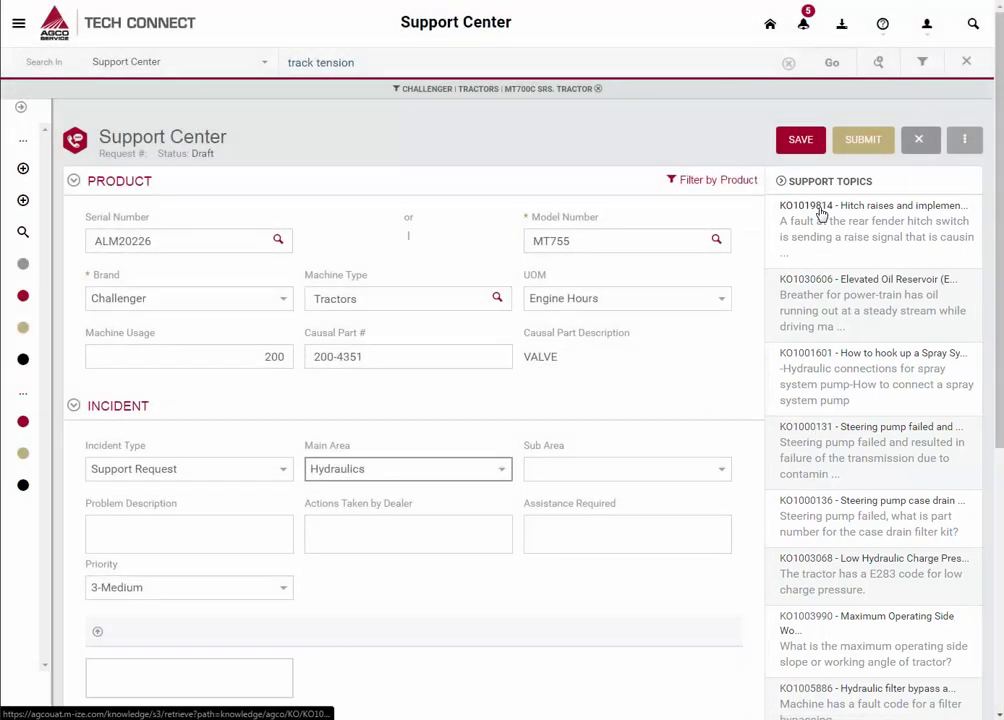
pyautogui.click(820, 212)
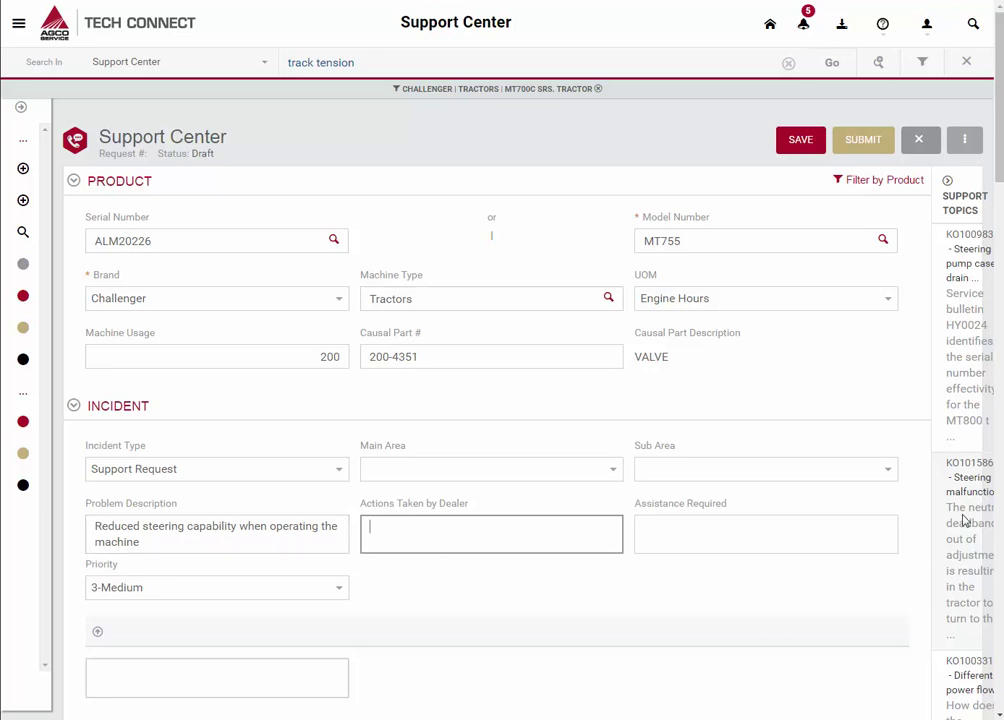
pyautogui.click(967, 240)
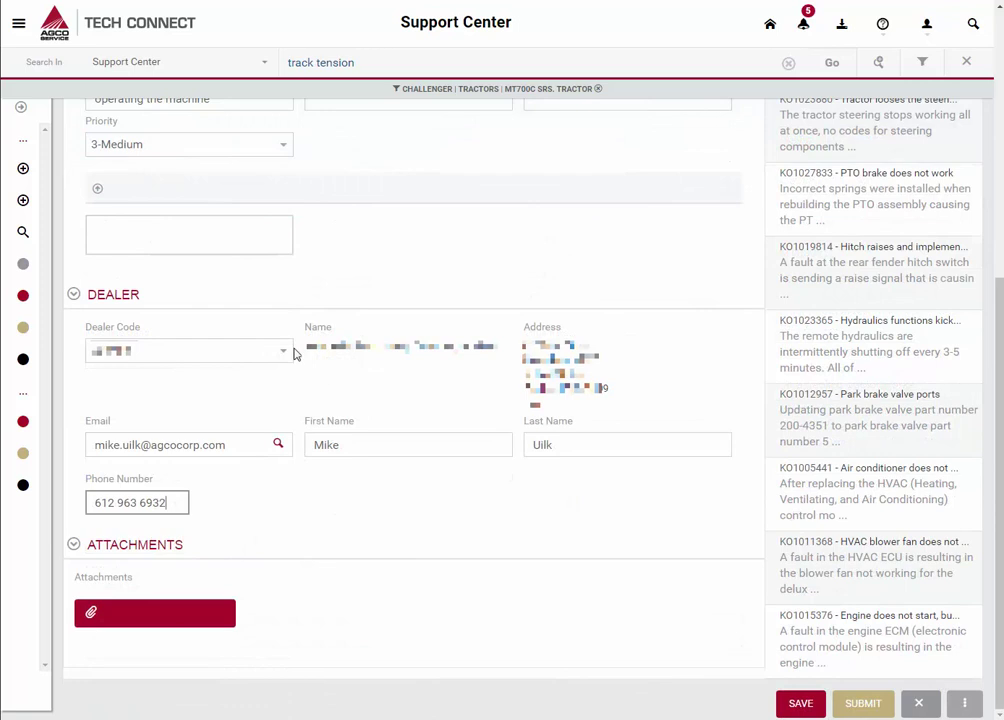
# Keep the current dealer code and save the draft, noting request number D835268.
pyautogui.click(284, 351)
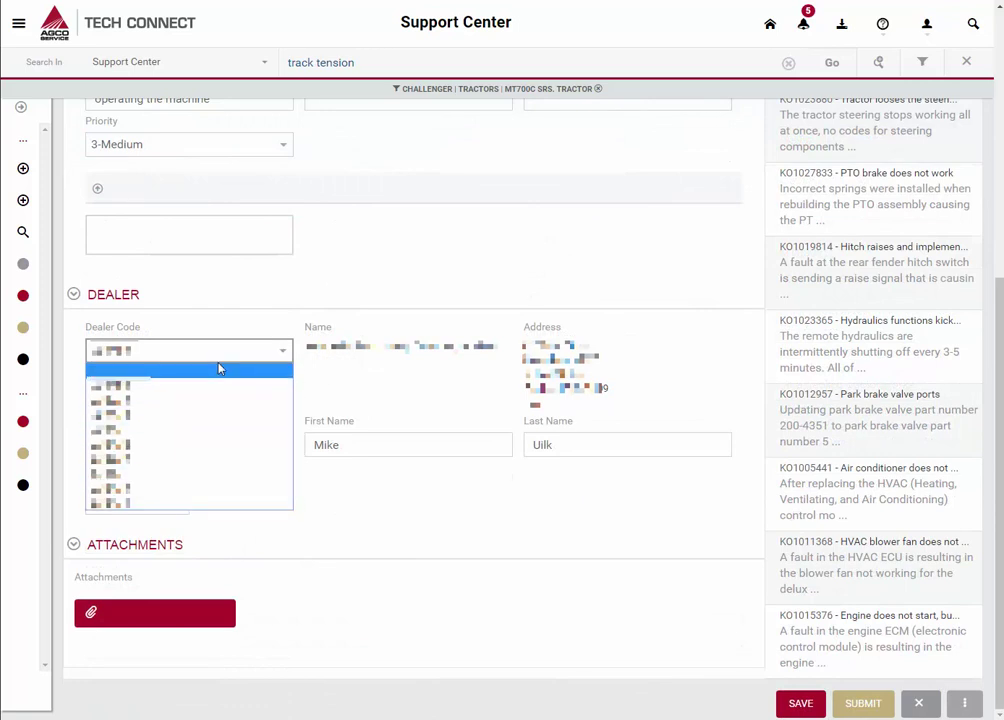
pyautogui.click(368, 320)
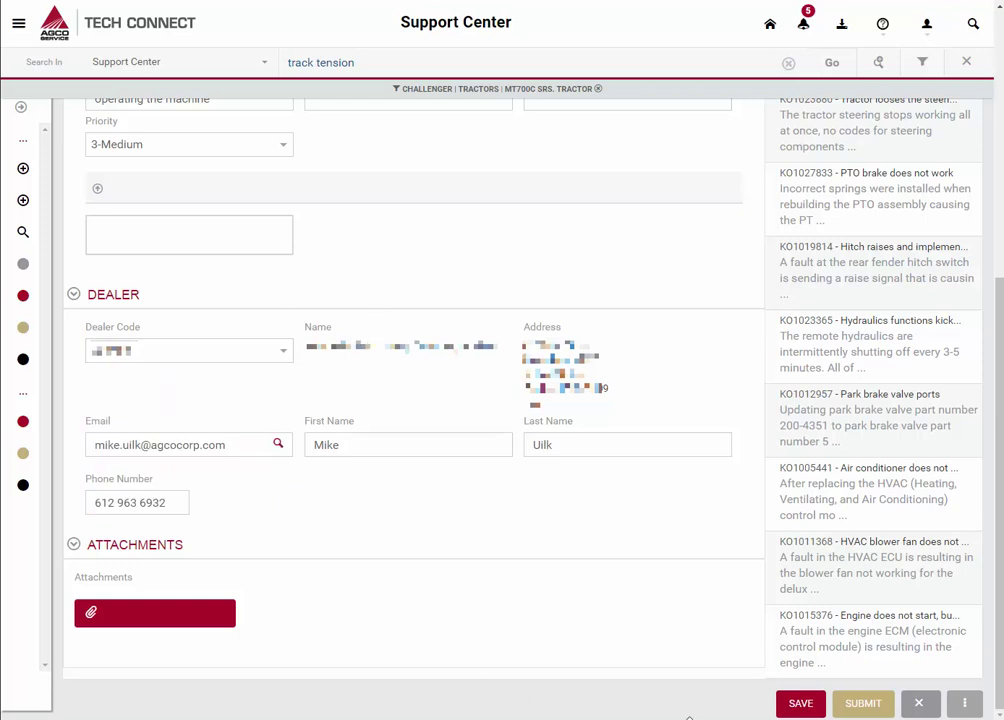
pyautogui.click(797, 706)
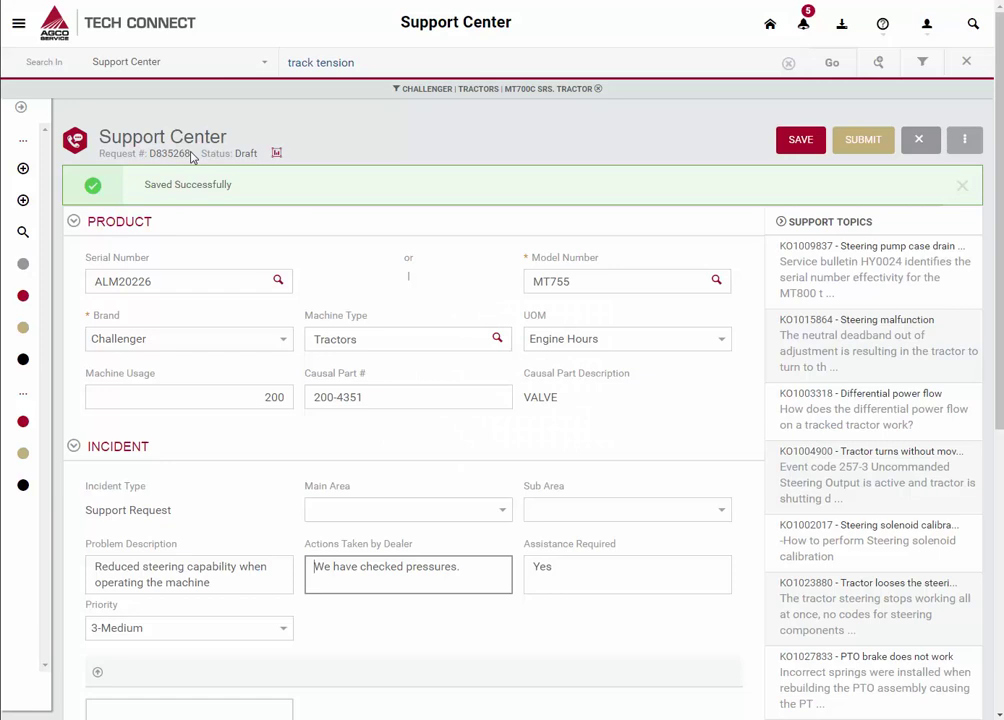
pyautogui.moveTo(191, 157); pyautogui.dragTo(151, 154)
# In the mobile app, open incident D835268's attachments from Support Center > My Incidents.
pyautogui.click(193, 160)
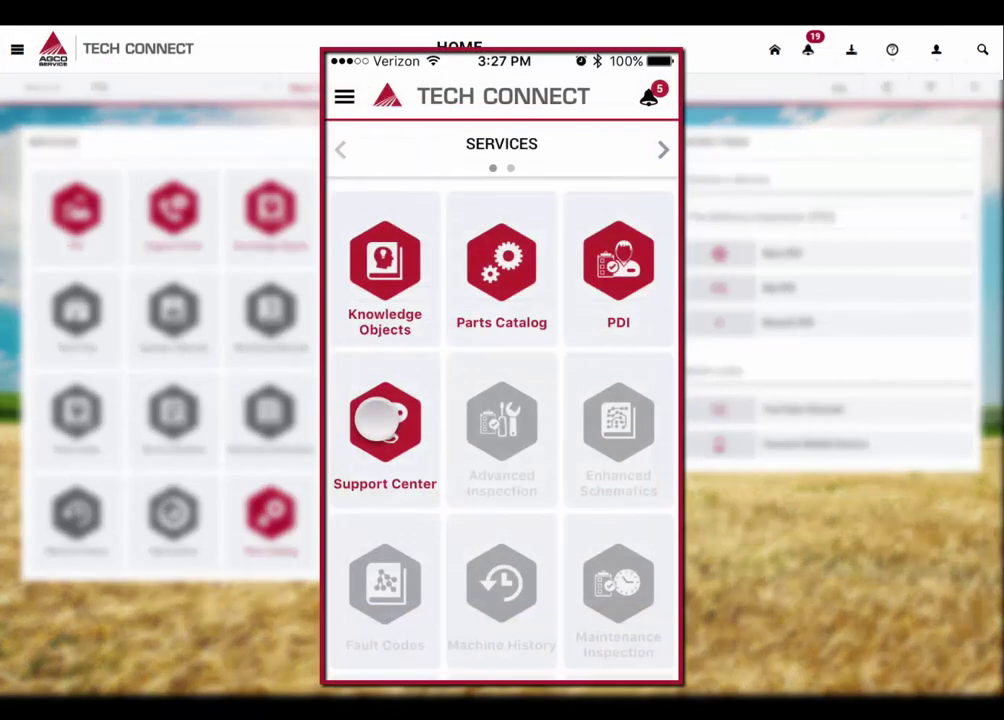
pyautogui.click(385, 420)
pyautogui.click(433, 298)
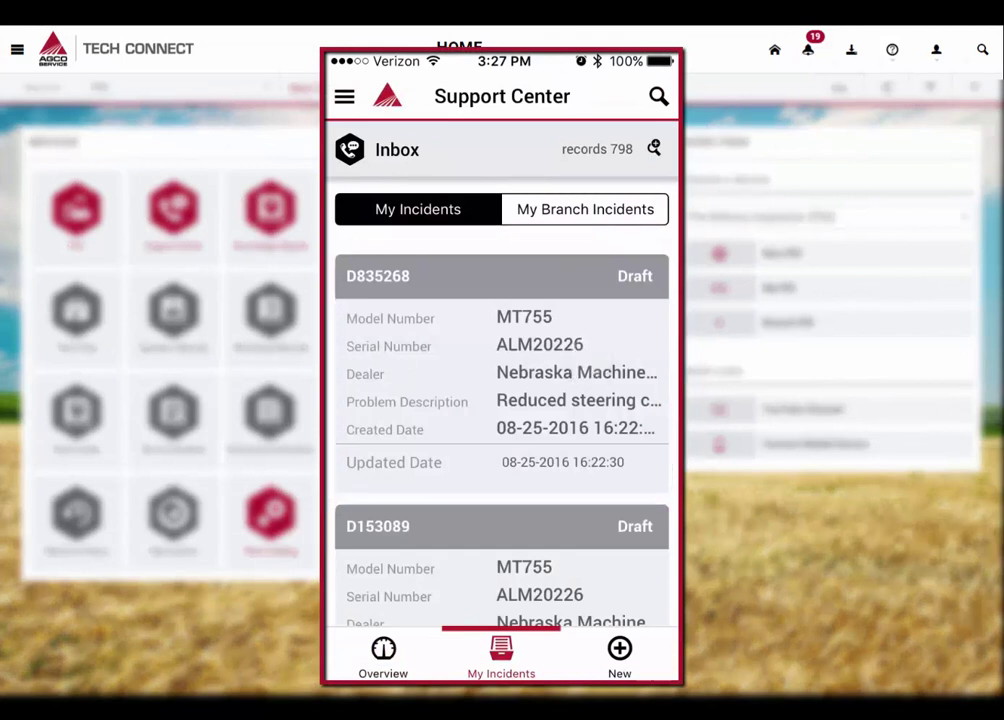
pyautogui.click(500, 330)
pyautogui.click(549, 402)
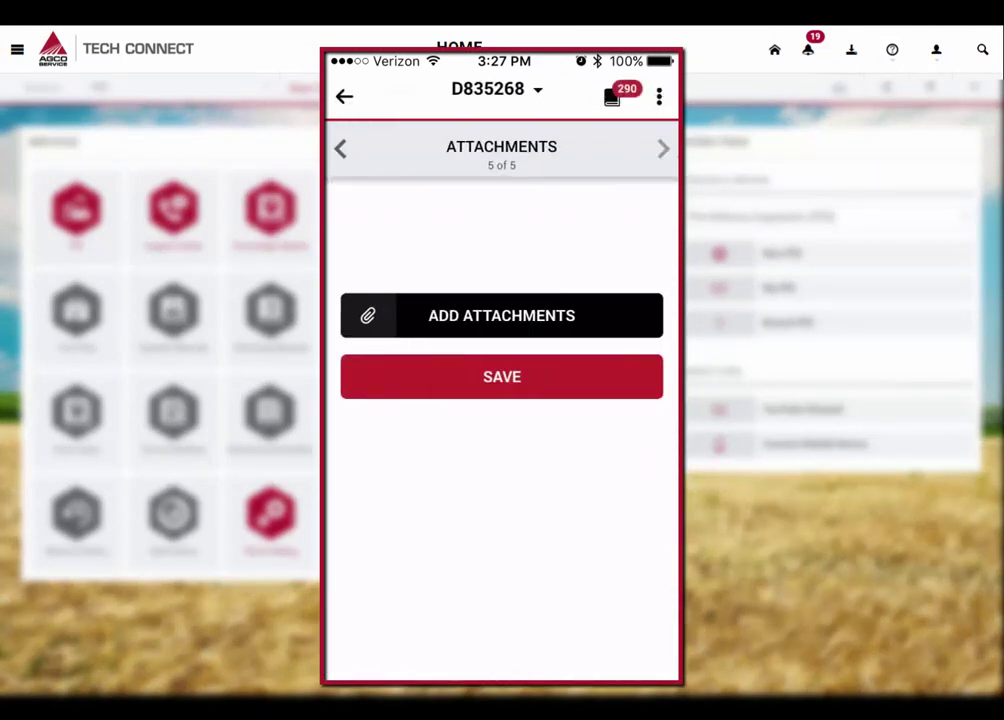
pyautogui.click(577, 316)
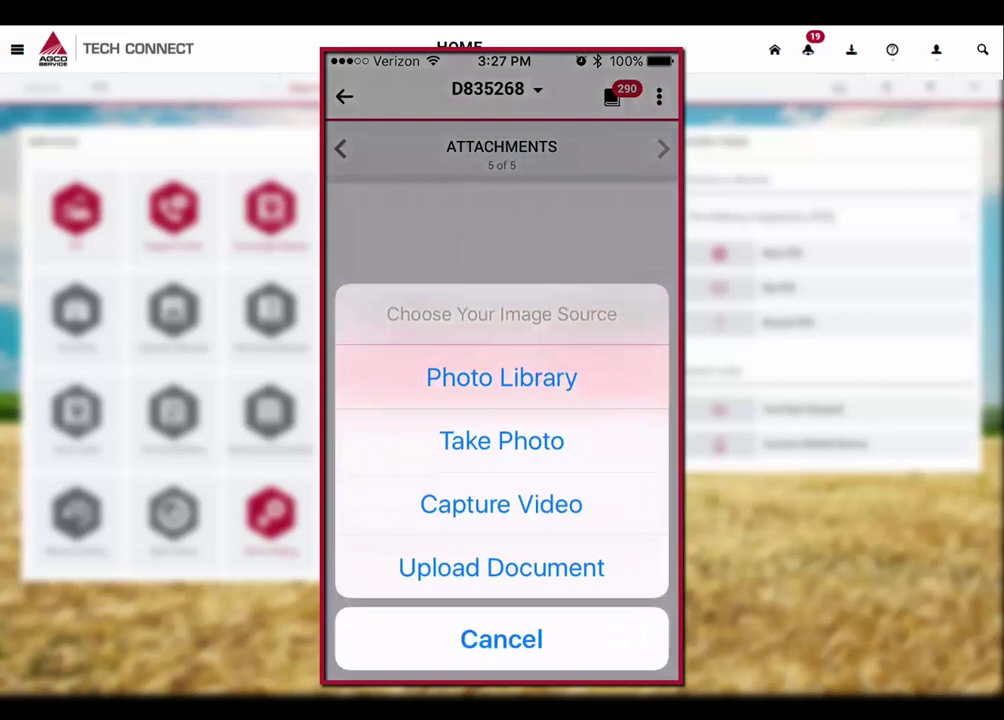
# Record a new video of the track tension gauges, accept it, and save it to the incident.
pyautogui.click(587, 498)
pyautogui.click(501, 640)
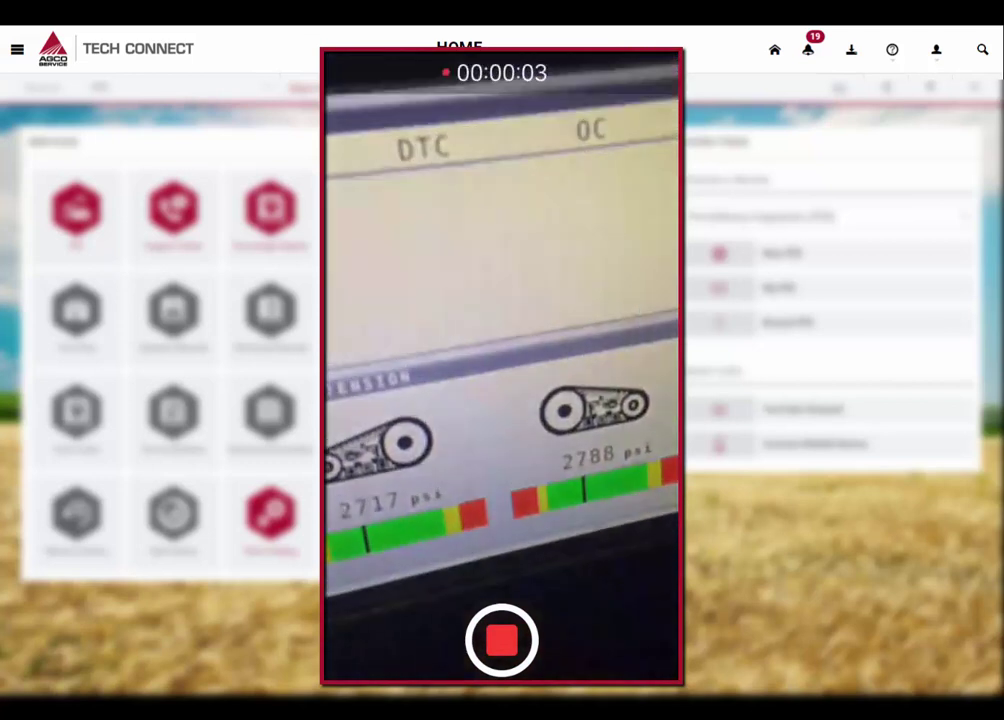
pyautogui.click(501, 640)
pyautogui.click(636, 632)
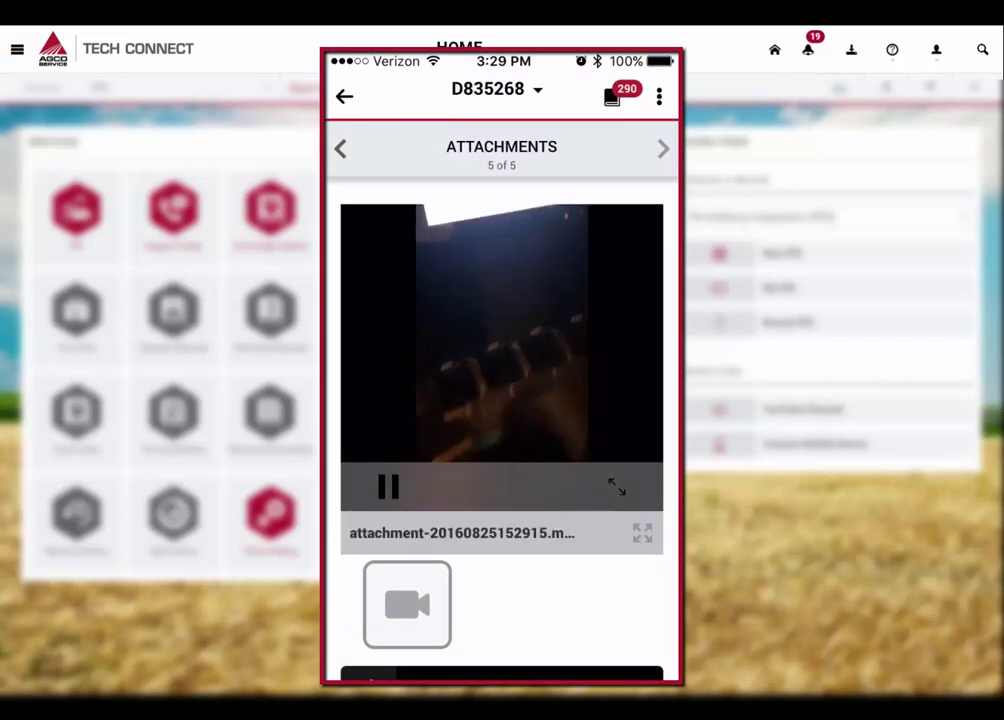
pyautogui.click(600, 366)
pyautogui.moveTo(594, 588); pyautogui.dragTo(594, 482)
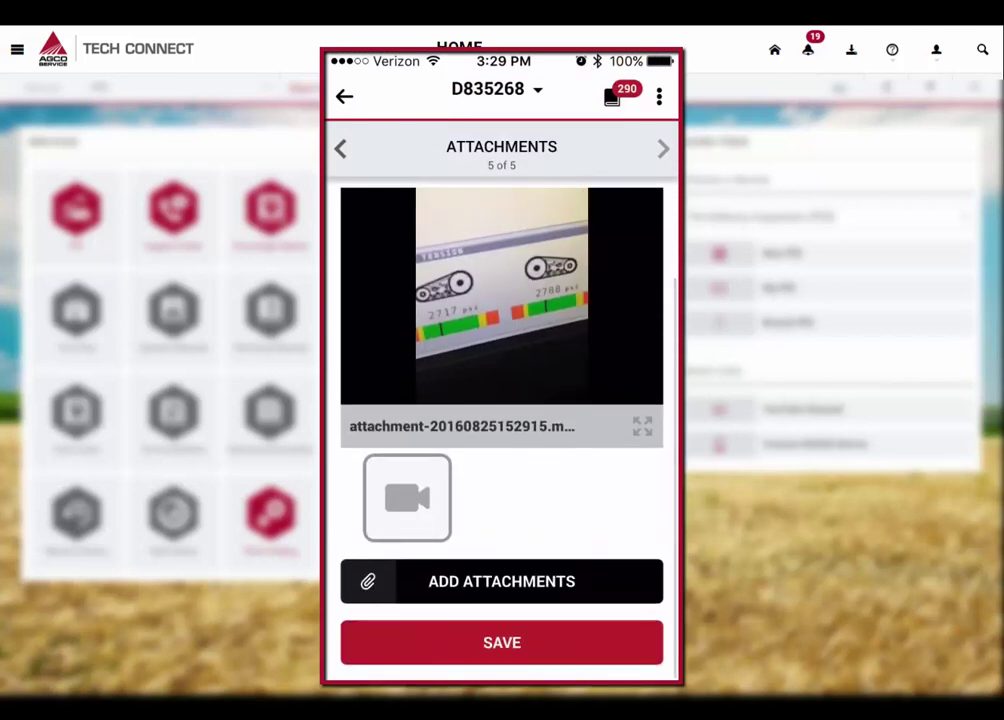
pyautogui.click(580, 641)
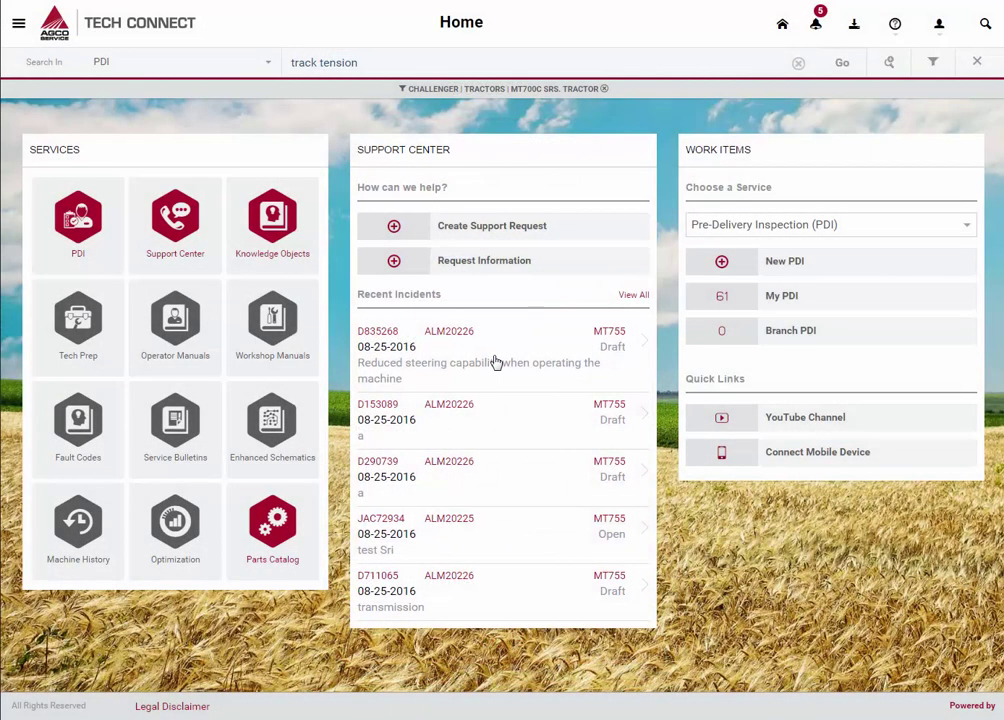
# Open D835268 on the desktop, play the attached .mov video, then submit the request.
pyautogui.click(495, 362)
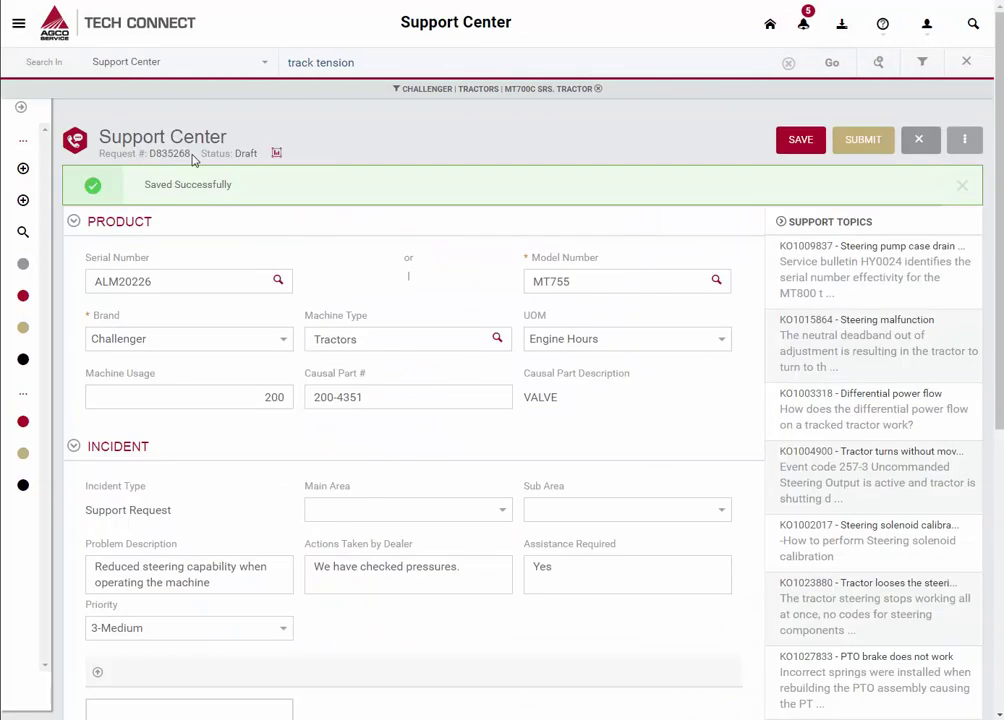
pyautogui.click(313, 566)
pyautogui.scroll(-4, 313, 566)
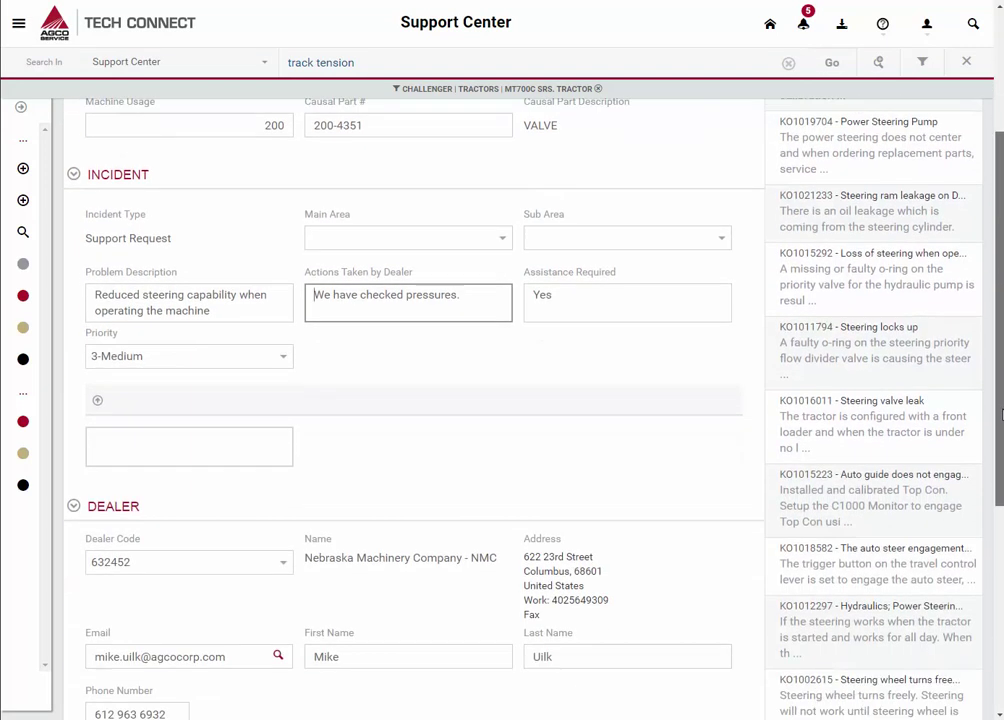
pyautogui.scroll(-4, 120, 612)
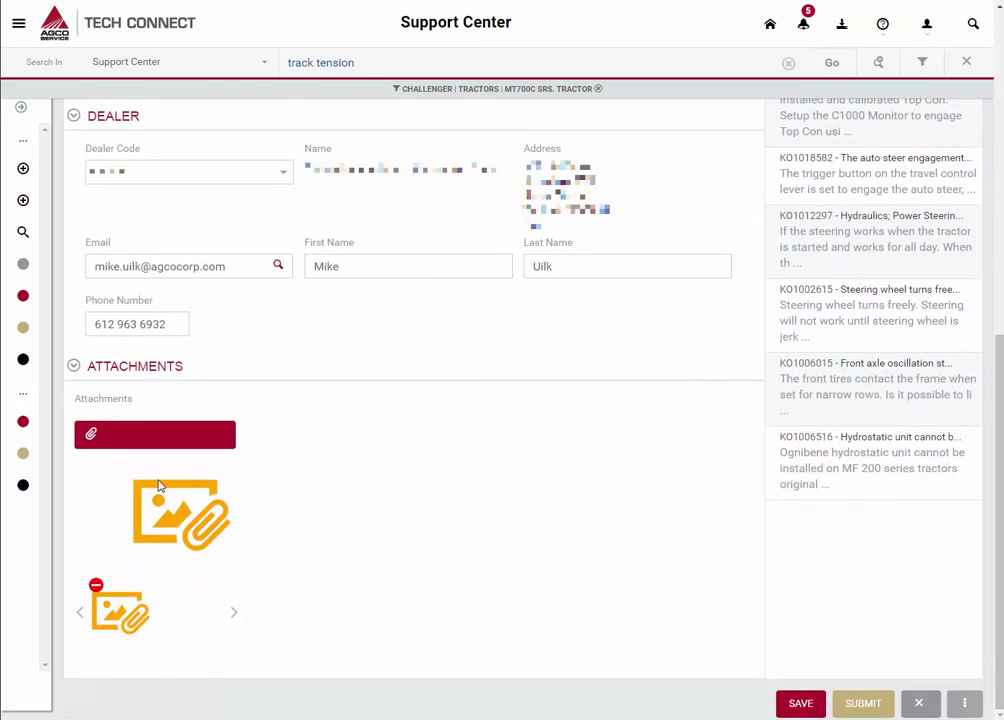
pyautogui.click(120, 612)
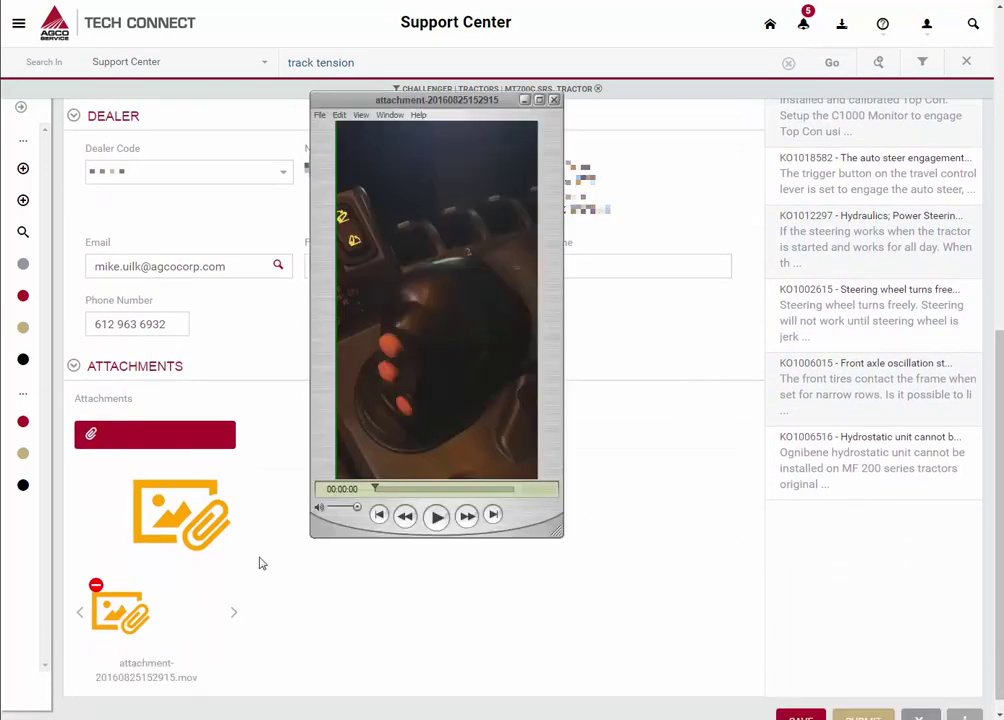
pyautogui.click(433, 519)
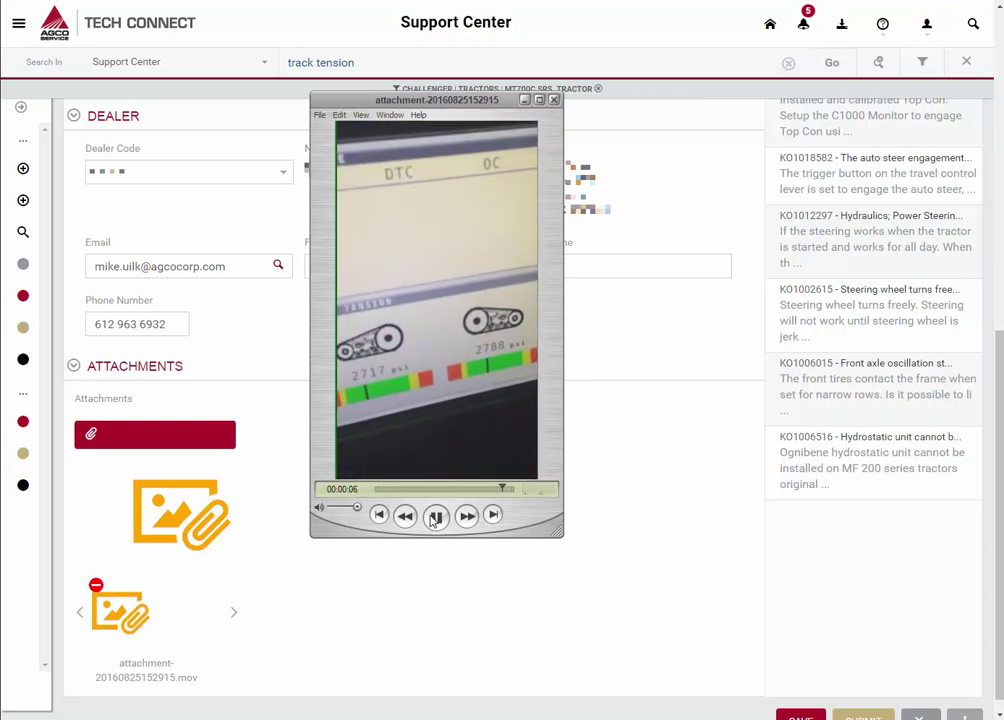
pyautogui.click(555, 101)
pyautogui.scroll(-1, 433, 520)
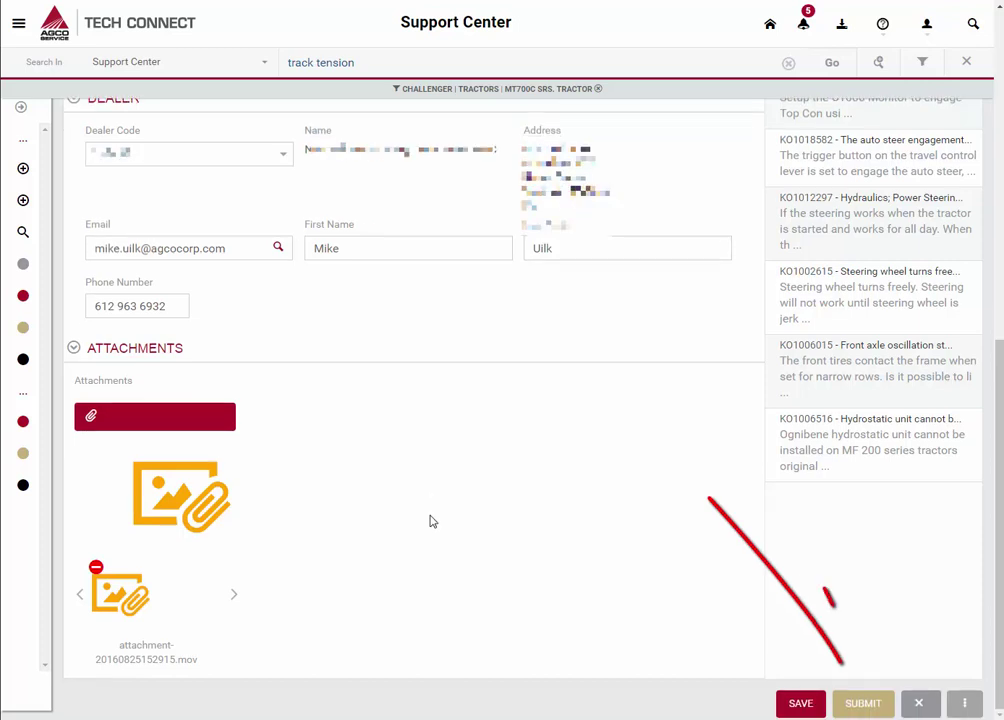
pyautogui.click(886, 706)
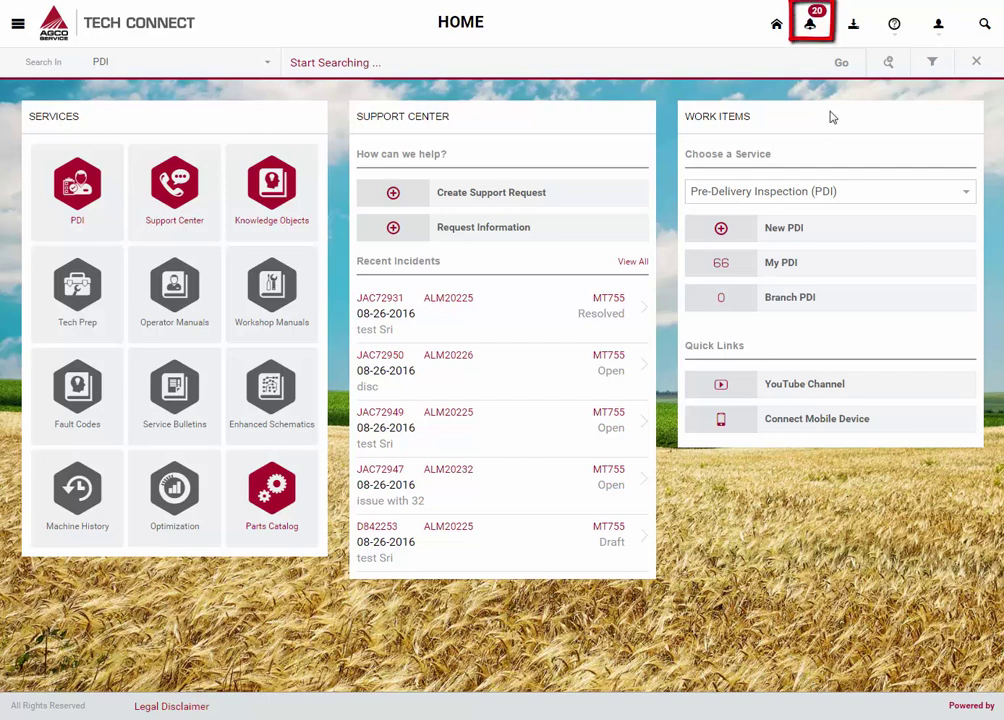
# Open request JAC72935 from its comment alert in the Alerts list.
pyautogui.click(818, 30)
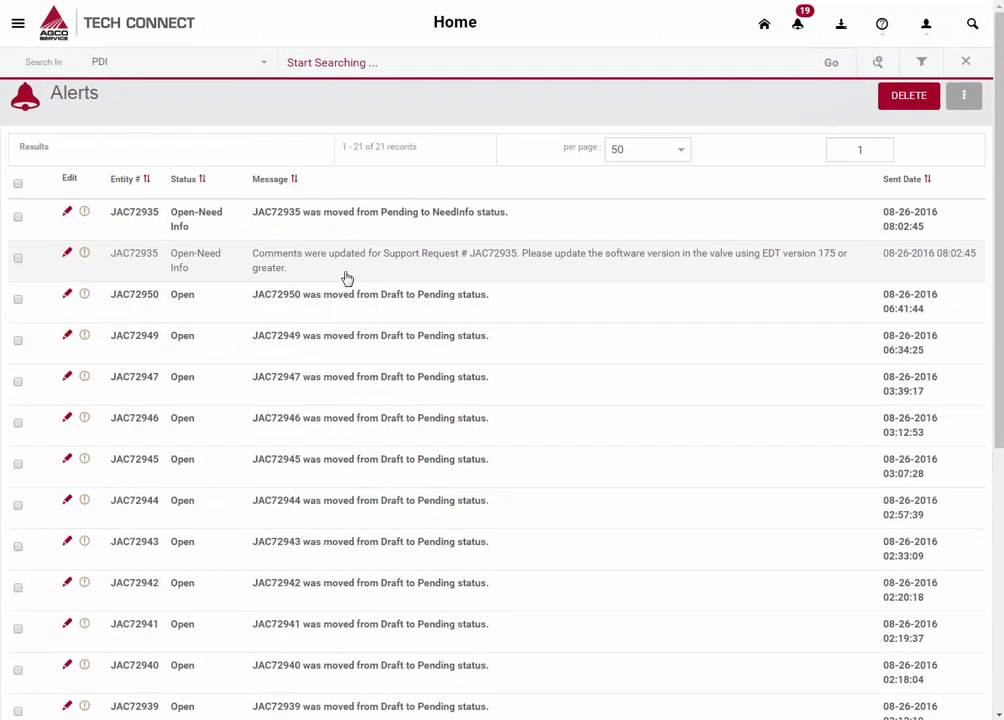
pyautogui.click(347, 278)
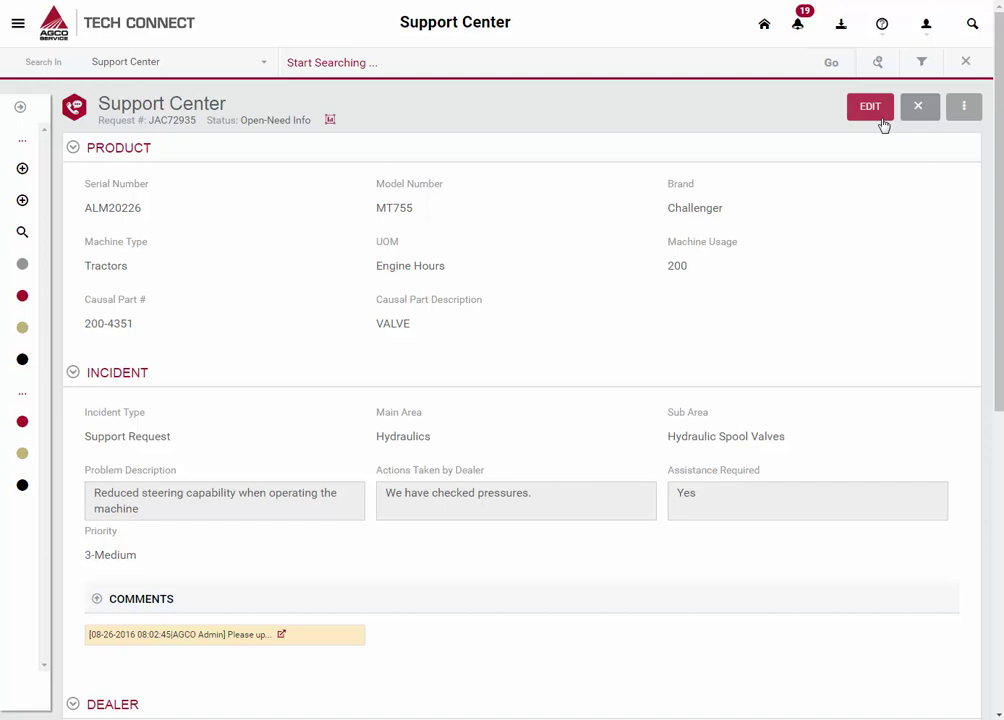
# Add the comment 'Thank you, after updating the valve our issue was resolved.' to JAC72935 and submit it.
pyautogui.click(881, 117)
pyautogui.click(304, 613)
pyautogui.write('Thank')
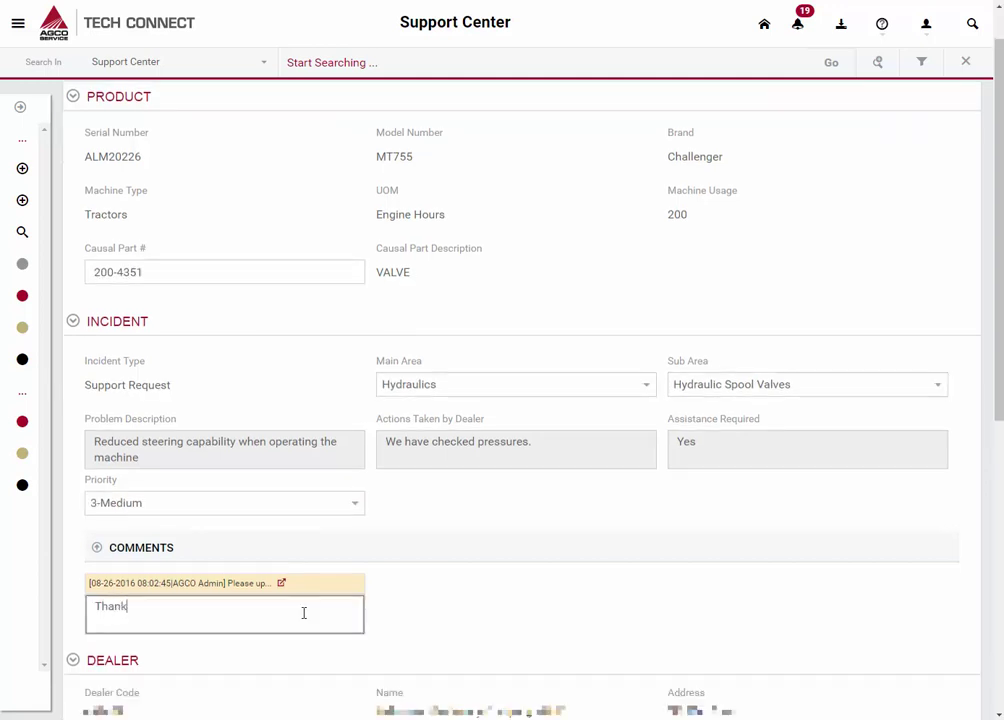
pyautogui.write(' you, after updating the valve our issue was resolved.')
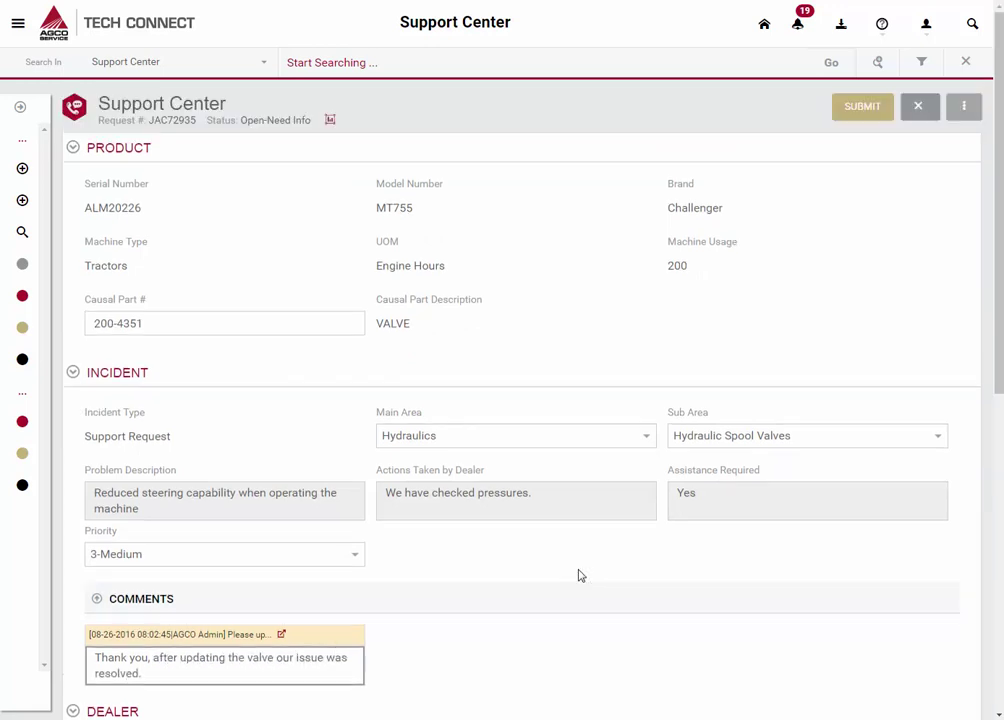
pyautogui.click(864, 108)
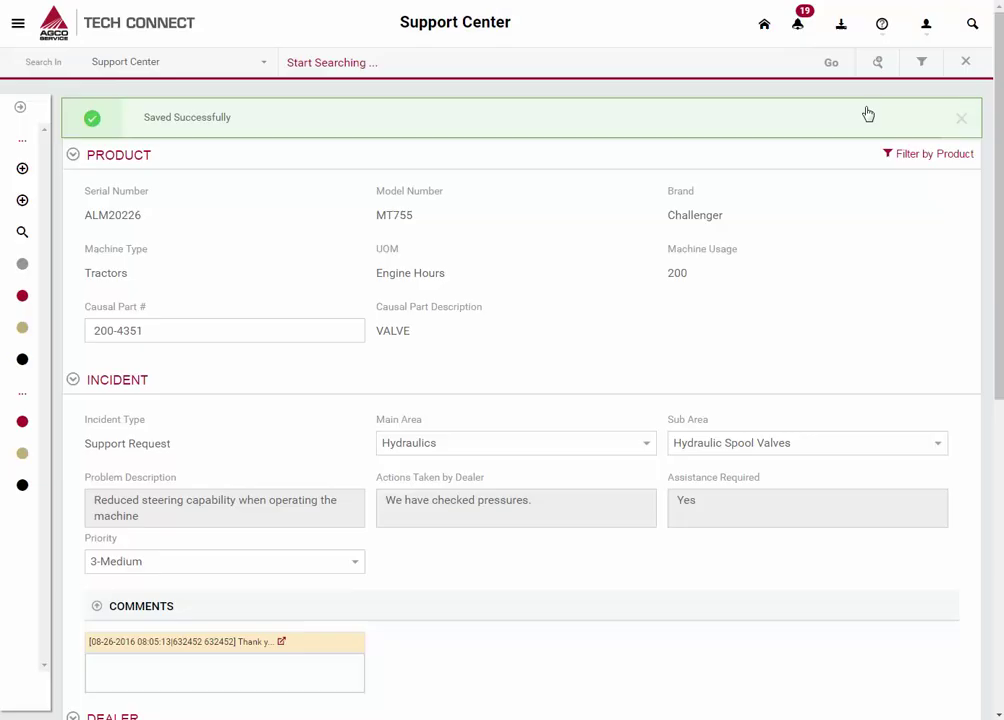
pyautogui.scroll(-10, 992, 549)
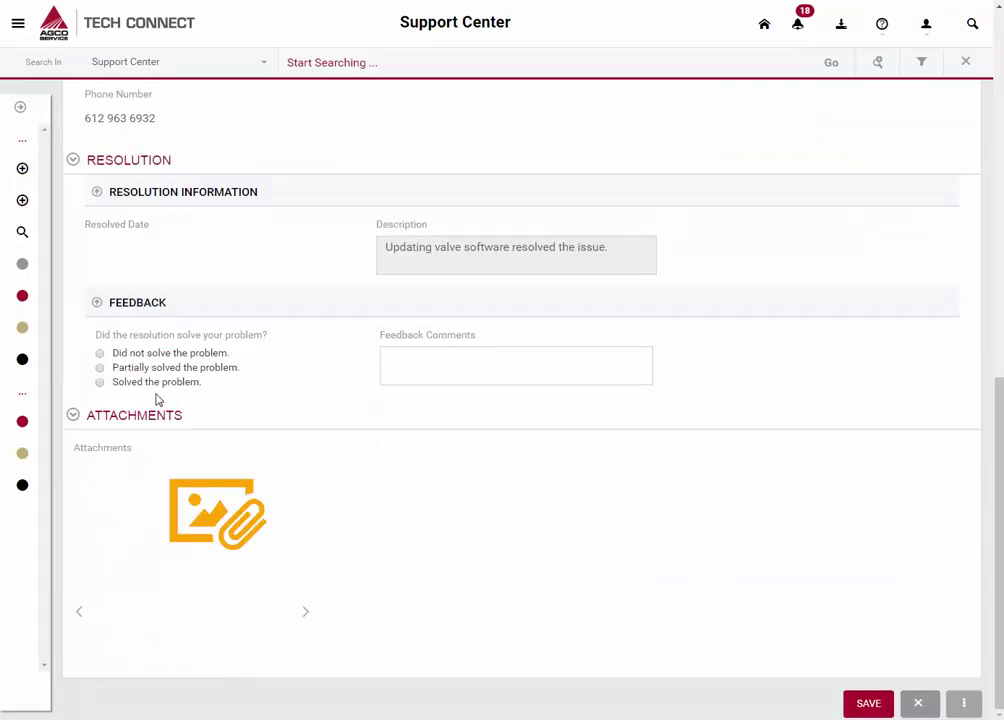
pyautogui.click(442, 358)
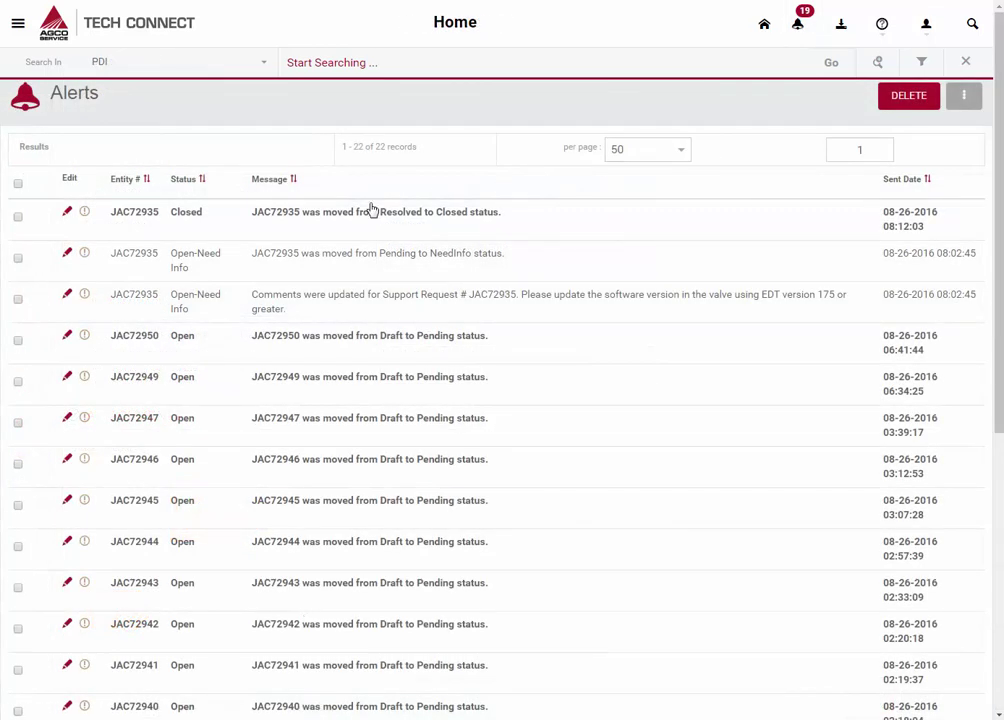
# Open the closed JAC72935 request from its 'Resolved to Closed' alert and scroll through it.
pyautogui.click(361, 221)
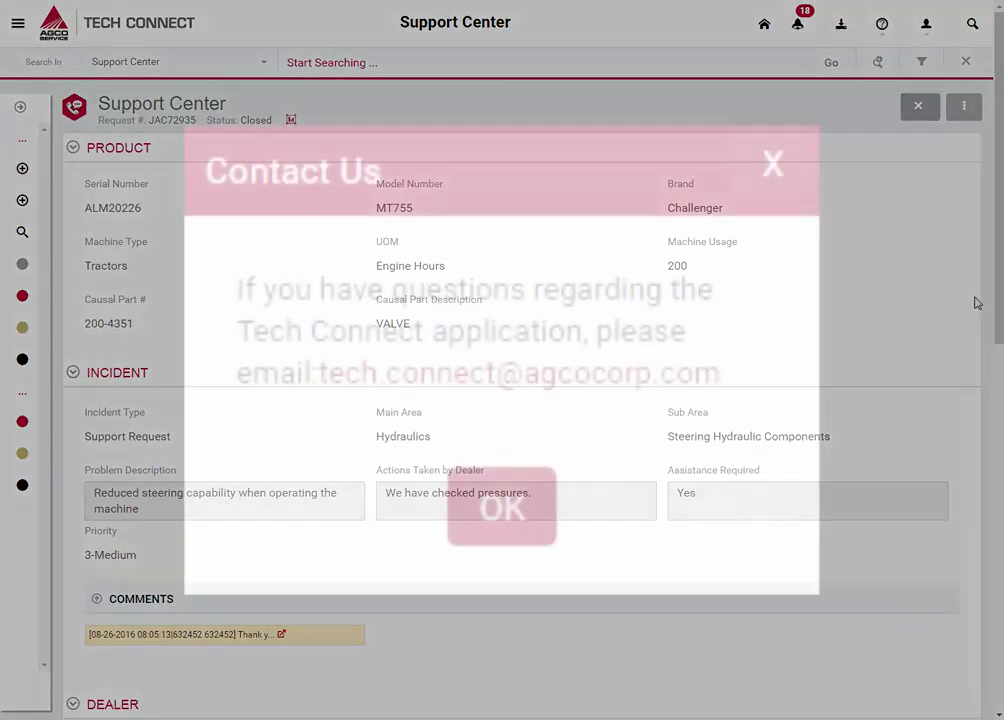
pyautogui.scroll(-5, 997, 260)
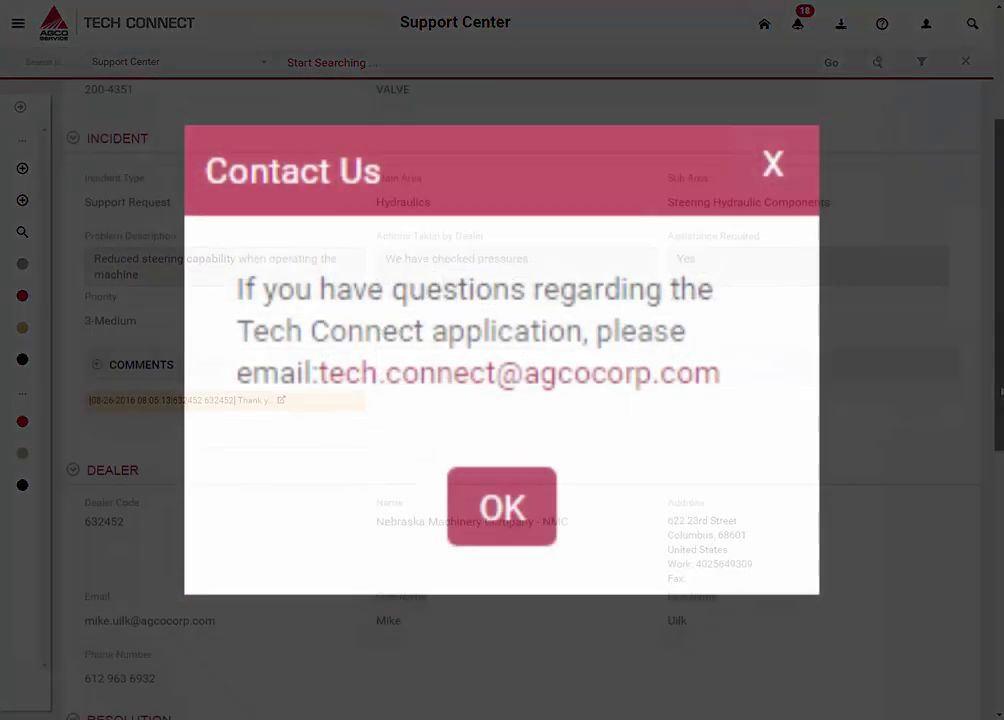